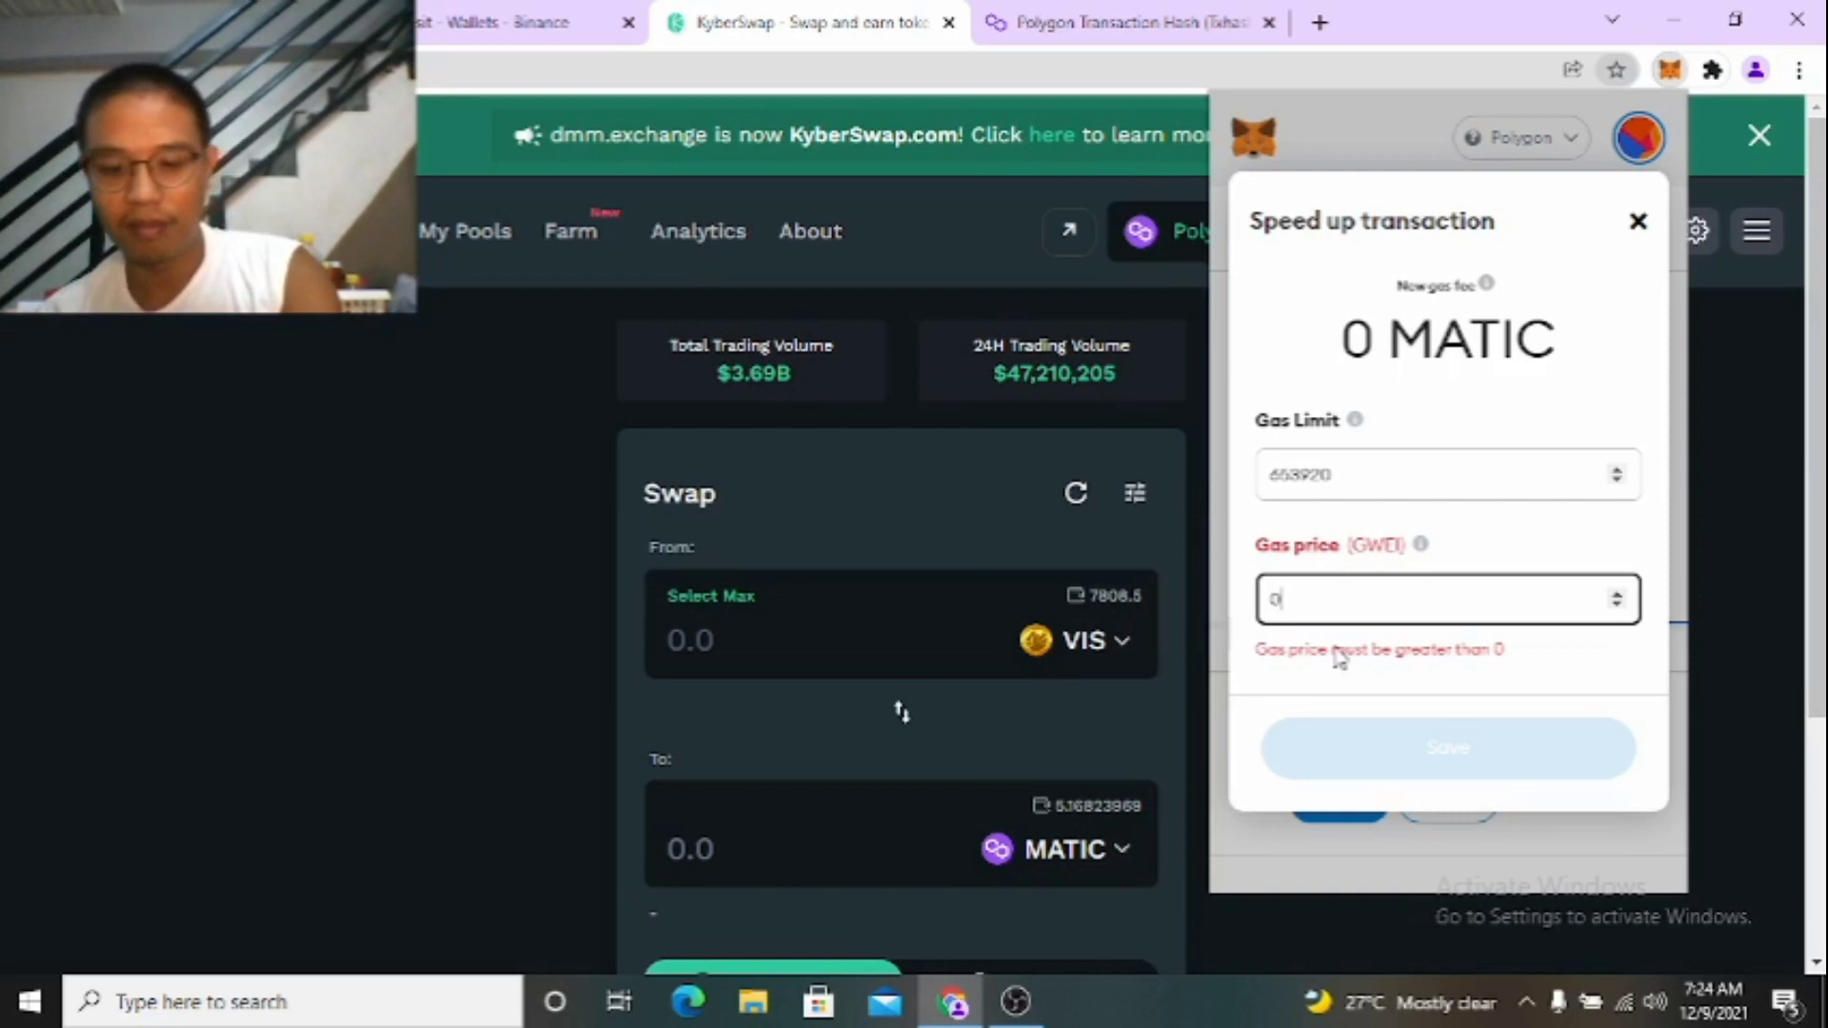
Set the speed-up gas price to 80 GWEI for the pending swap, save it, and close the wallet.
type("0")
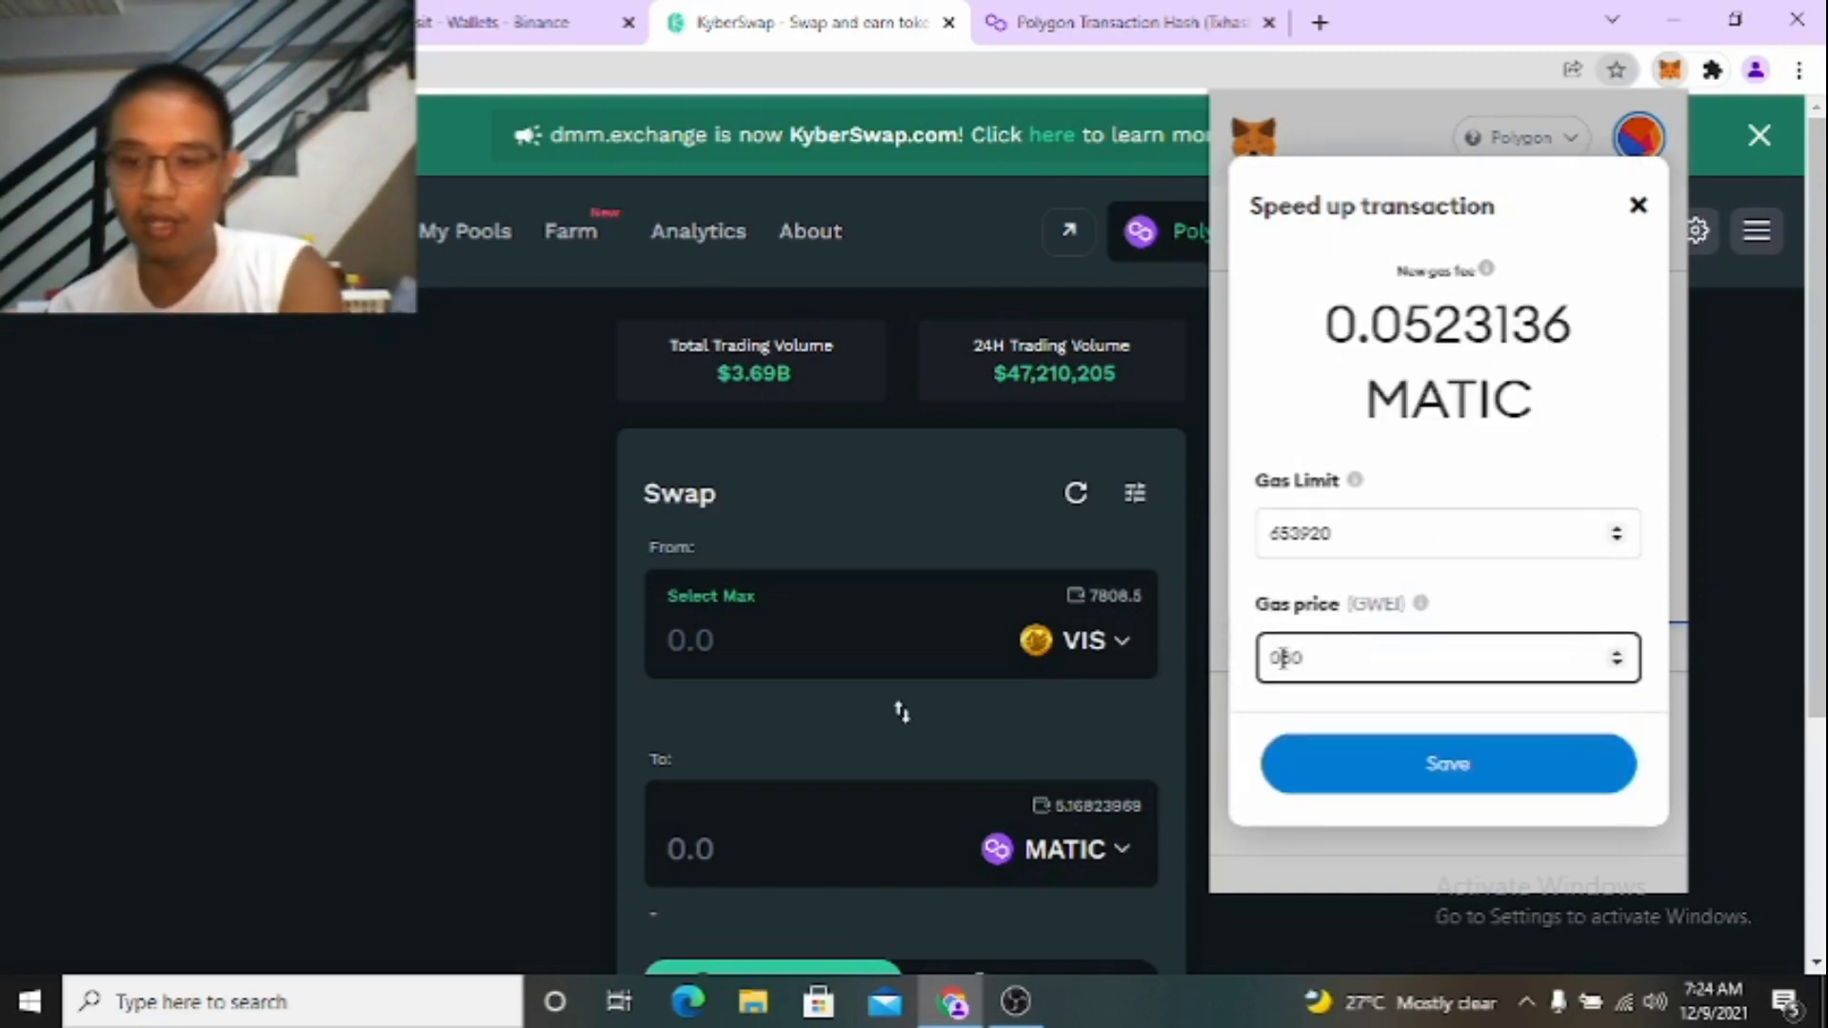
left_click(1436, 783)
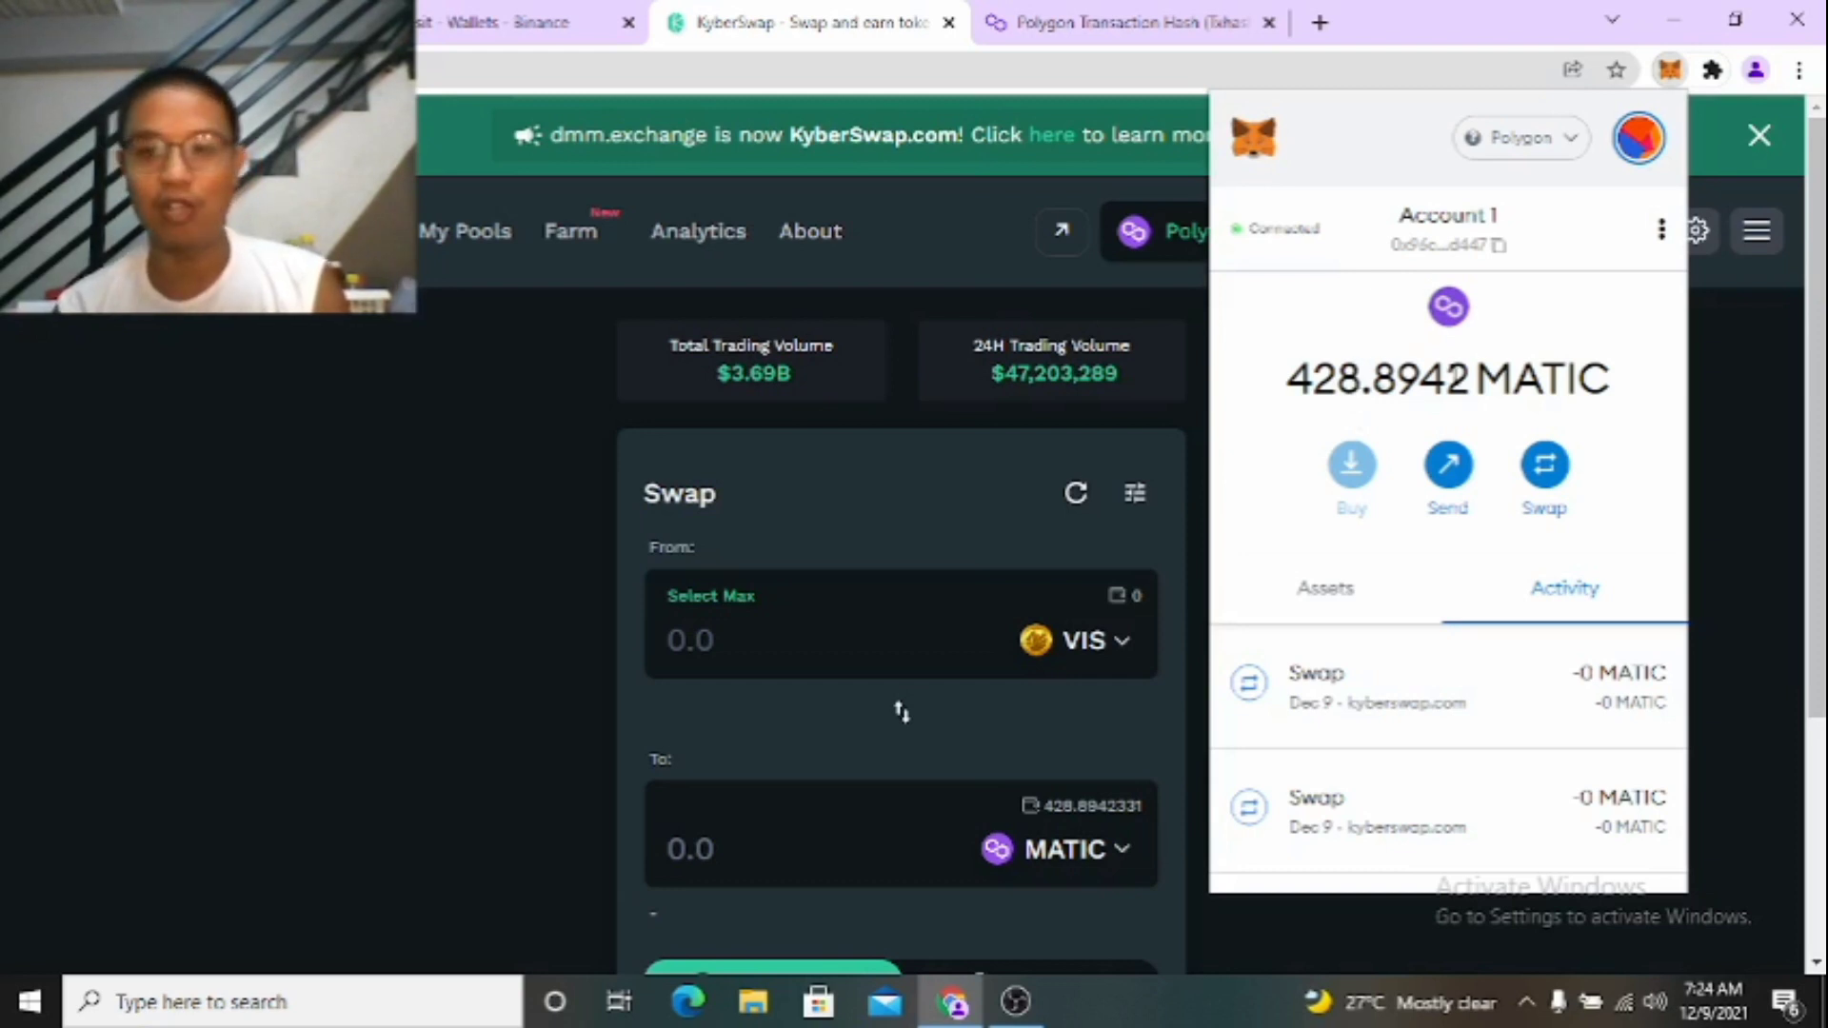
left_click(1718, 514)
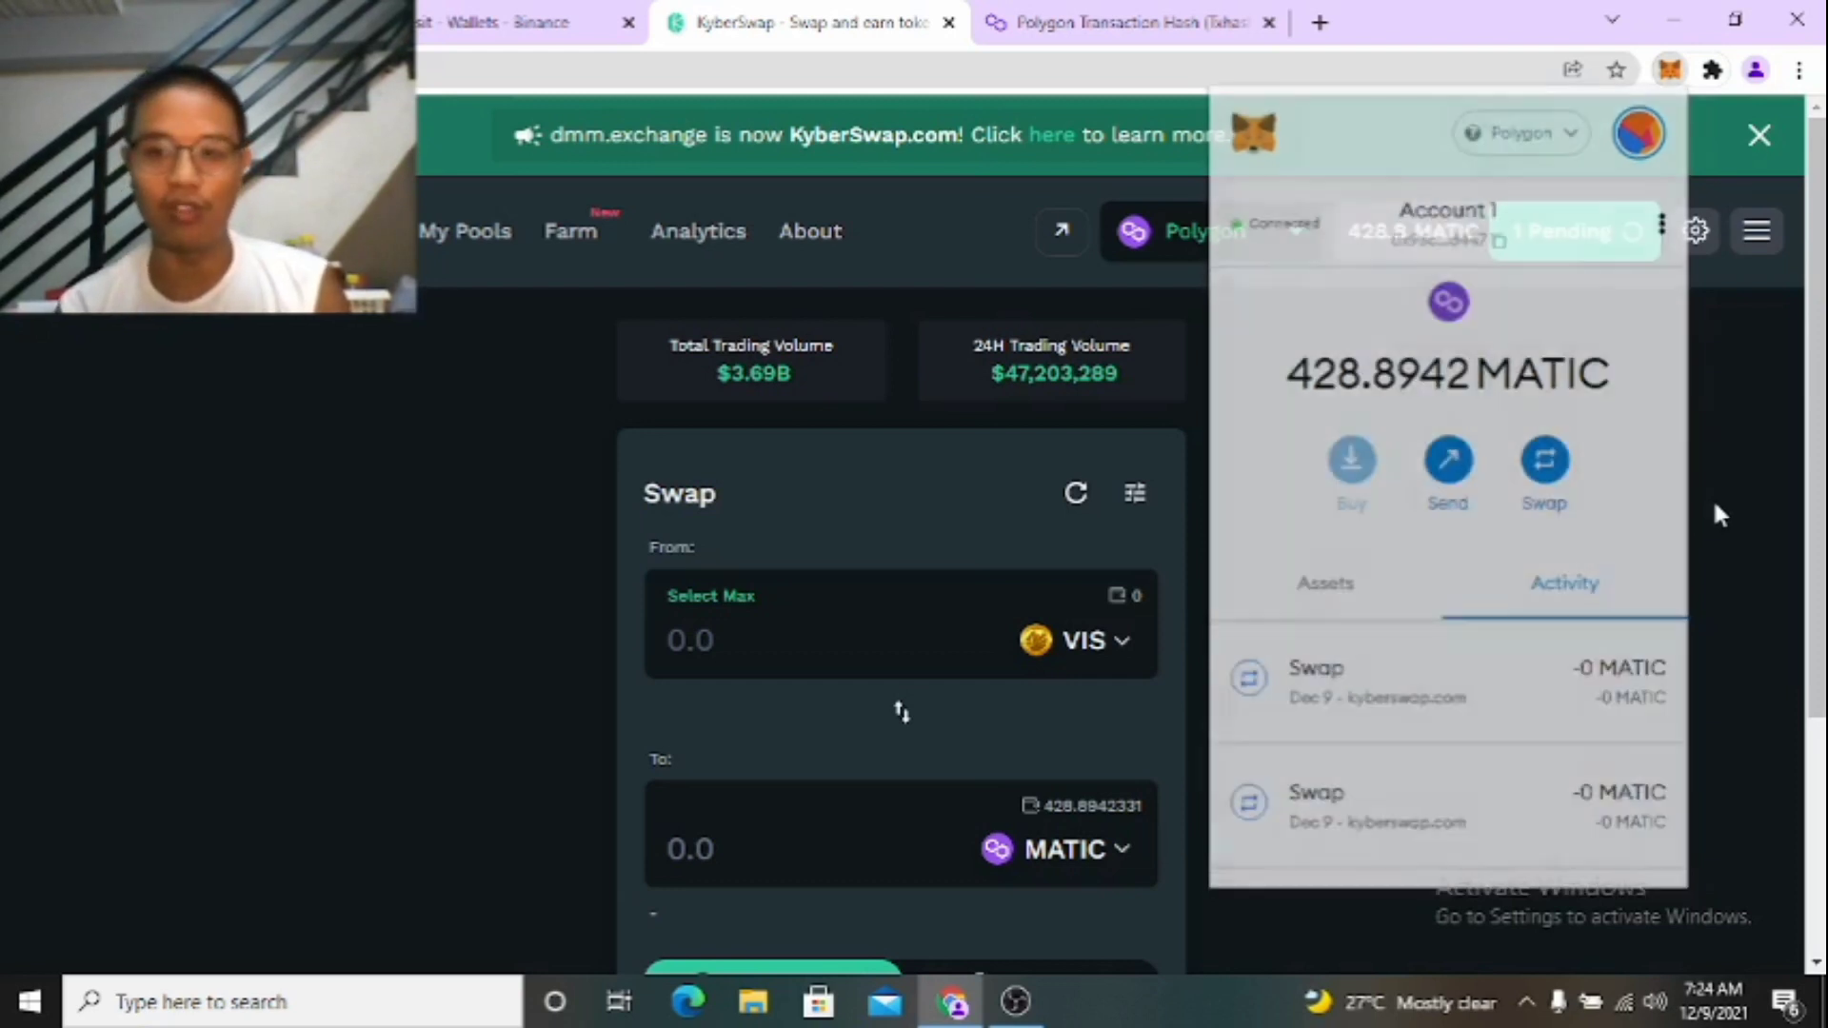
Search the web for "matic to php" in a new tab and open CoinGecko's Polygon to PHP page at its converter.
left_click(1319, 22)
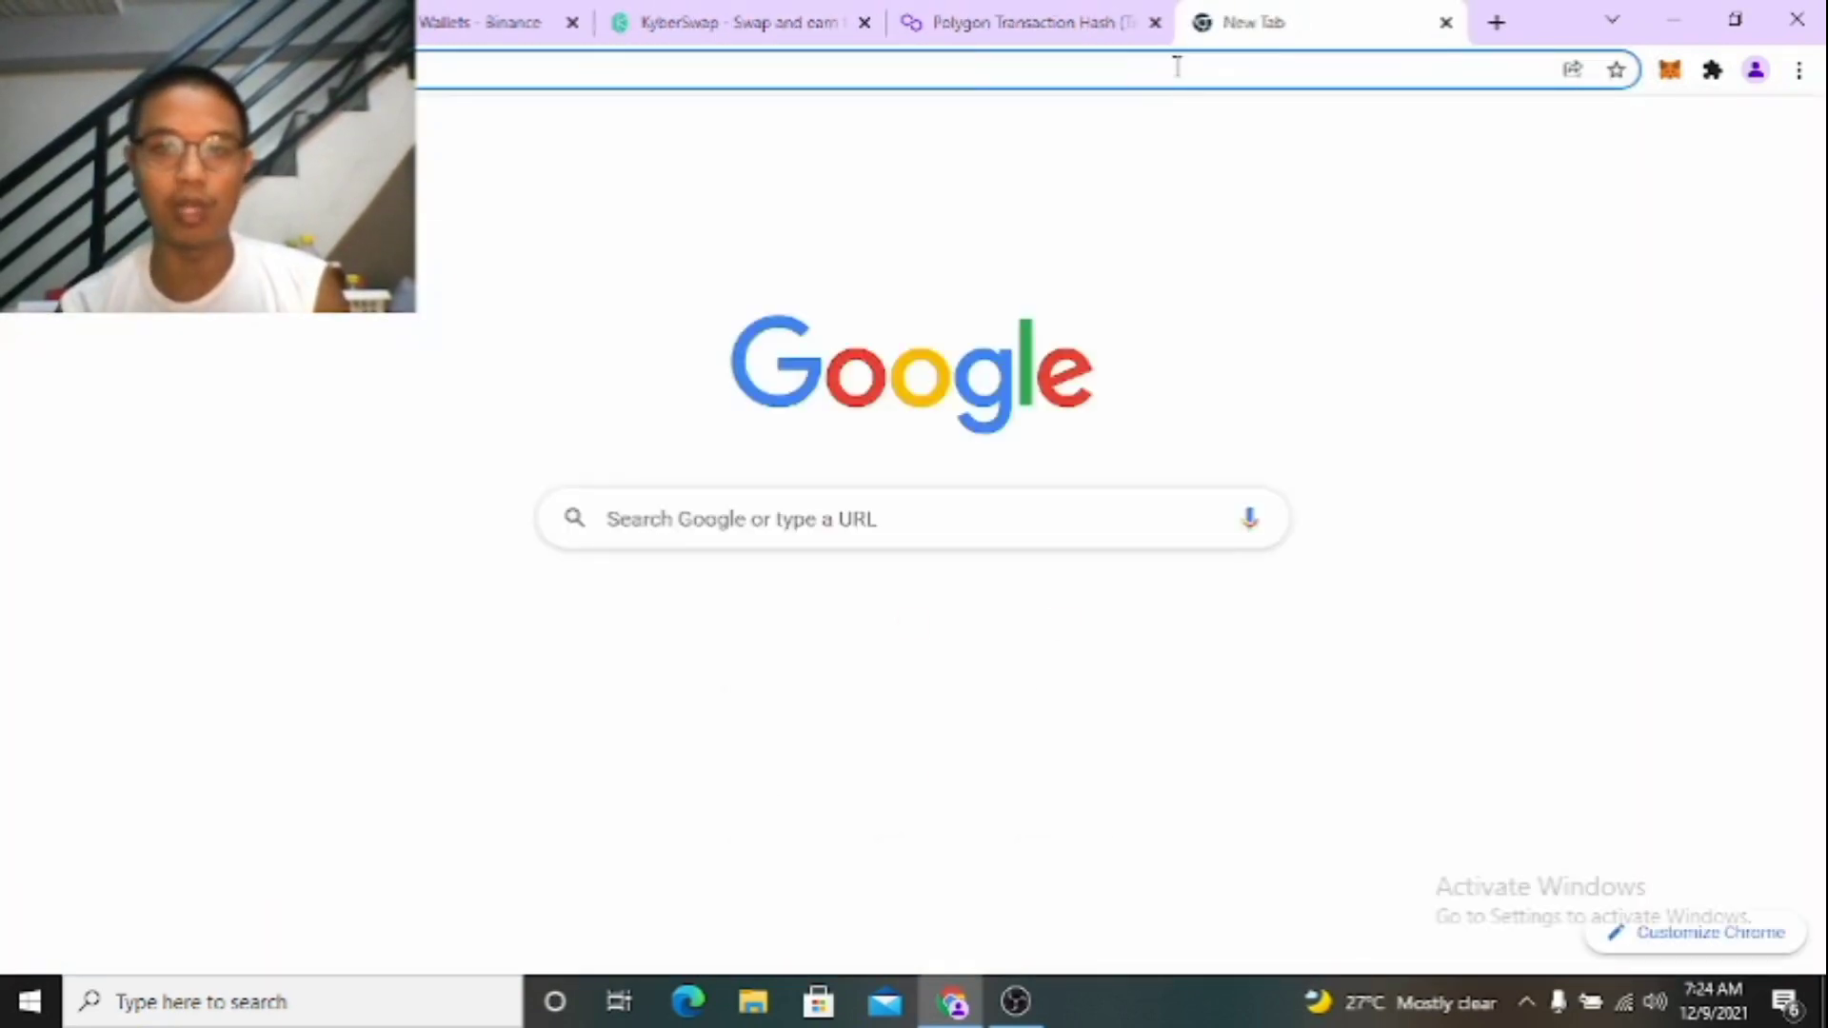
left_click(1250, 67)
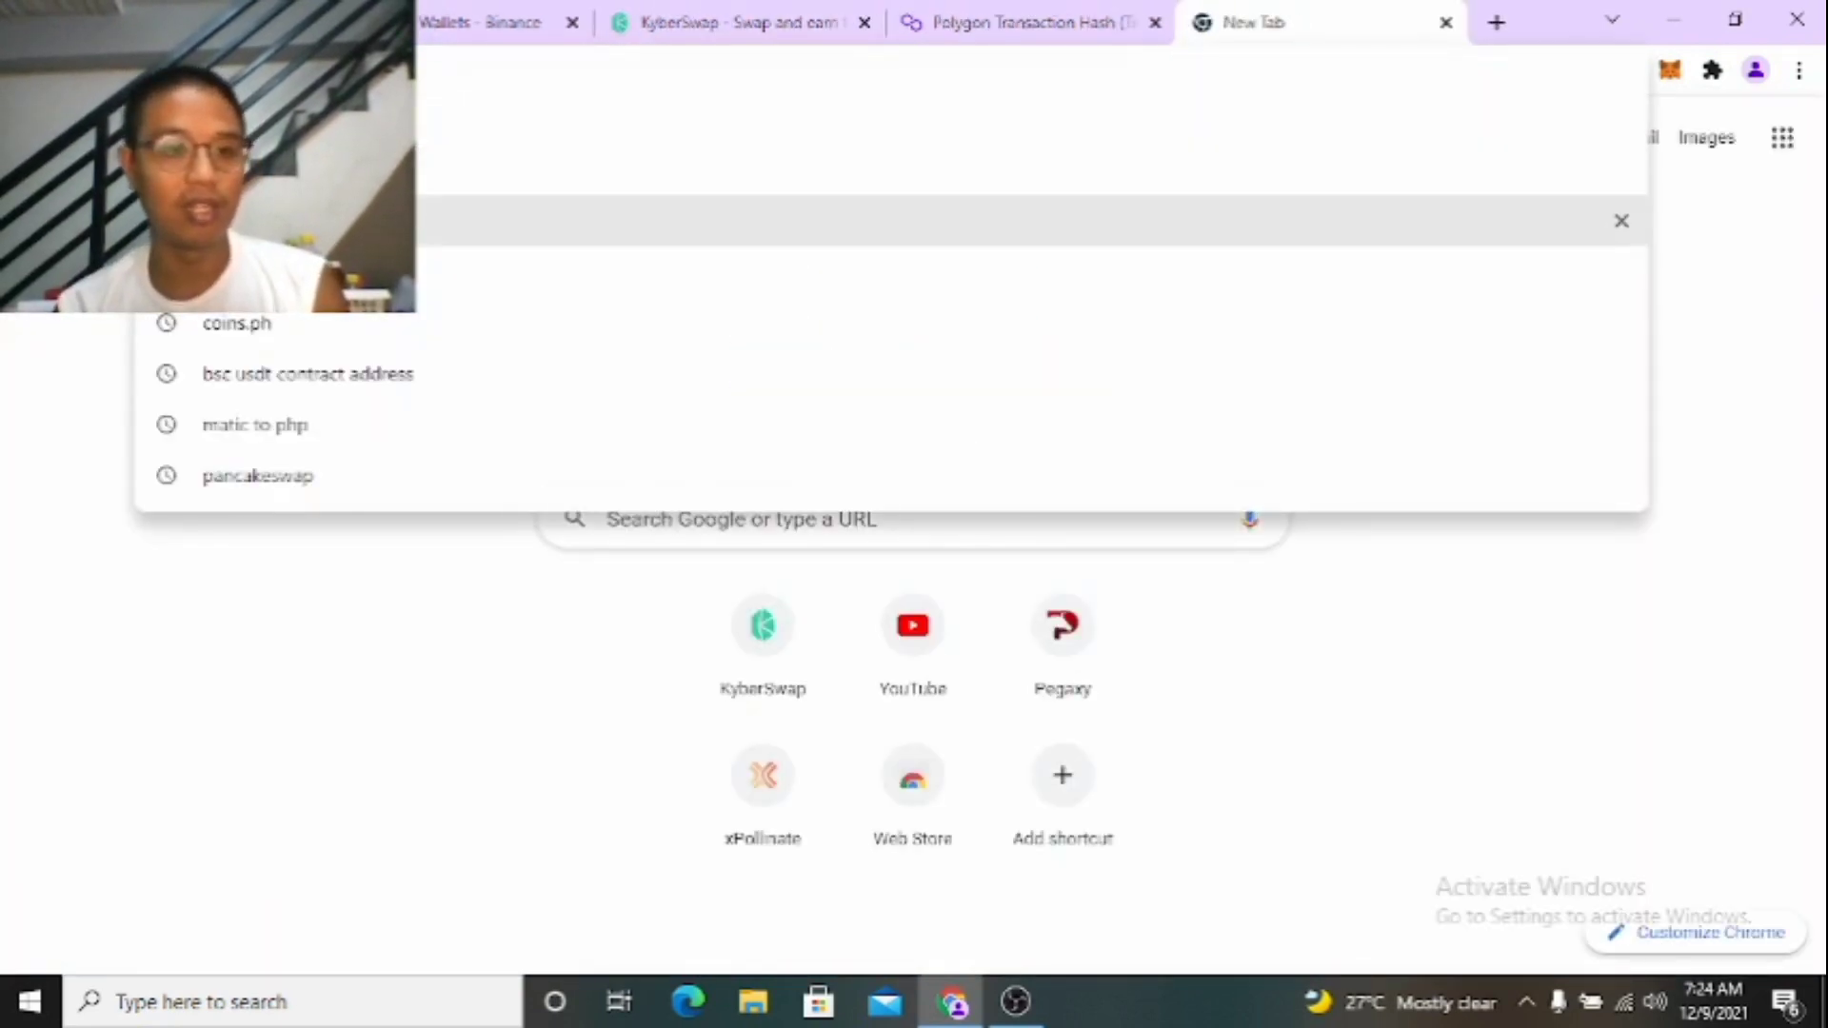
left_click(380, 447)
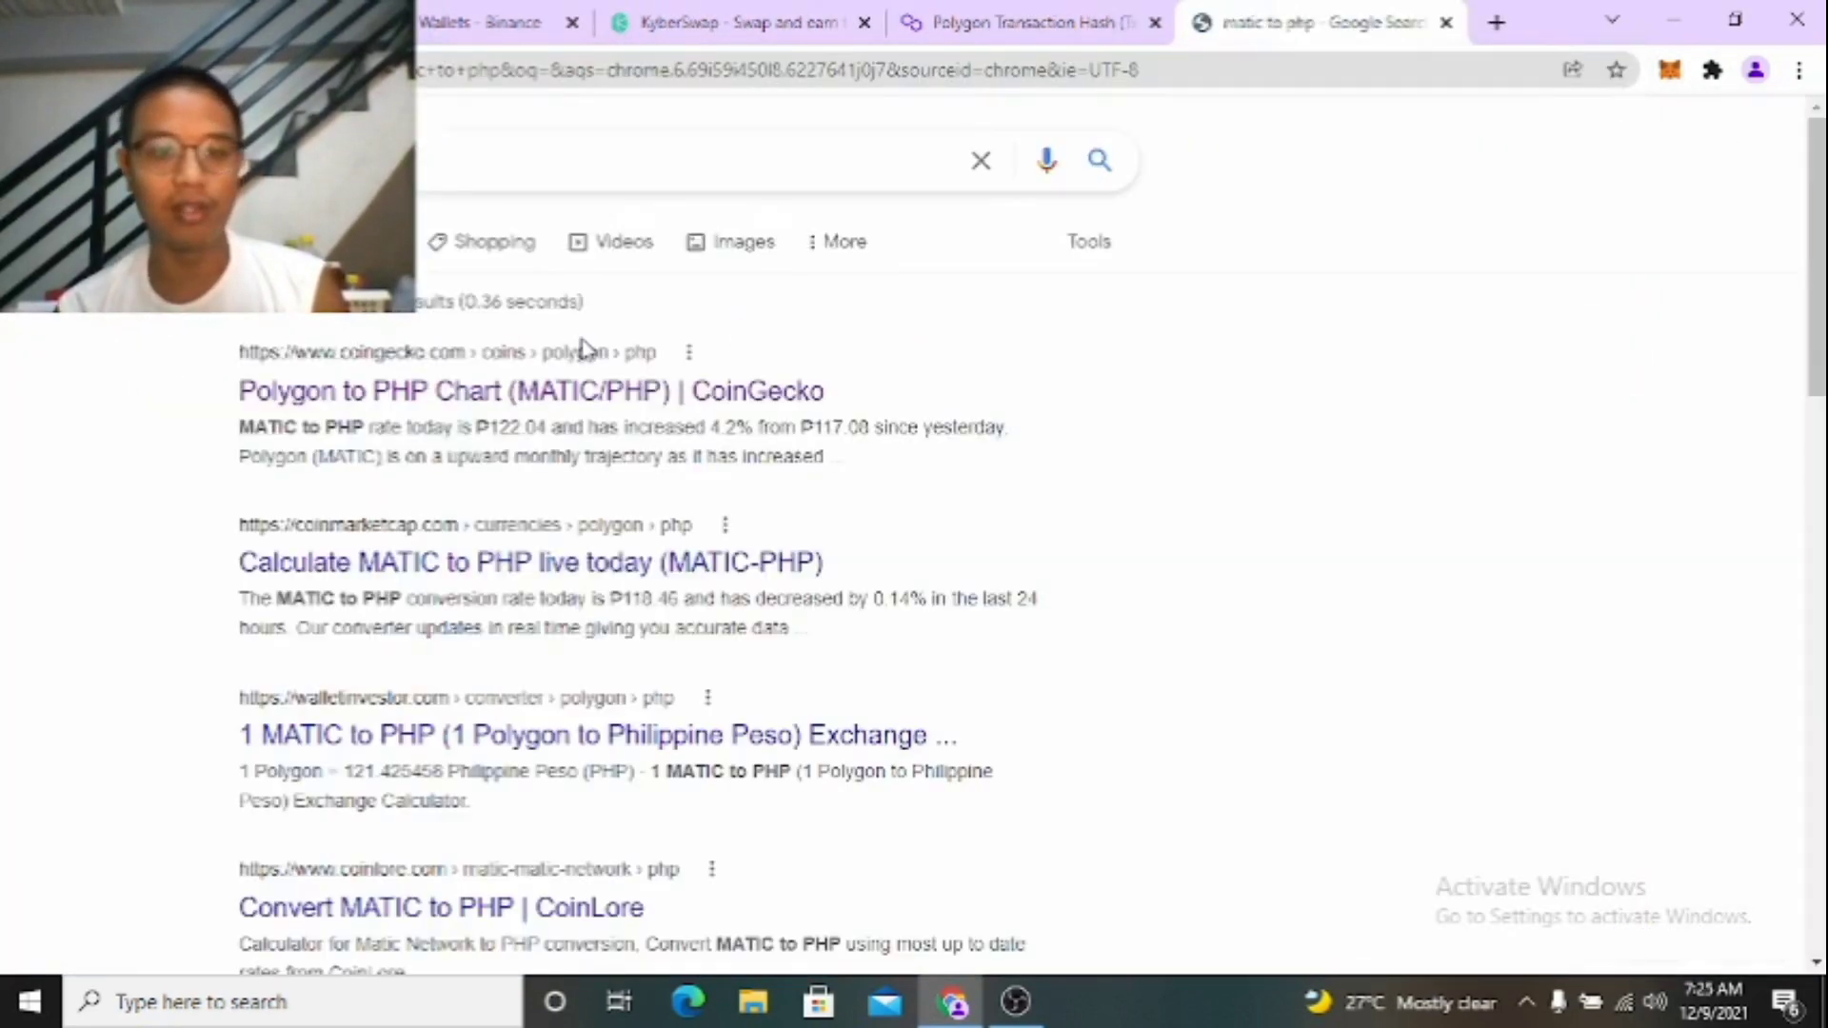
left_click(497, 412)
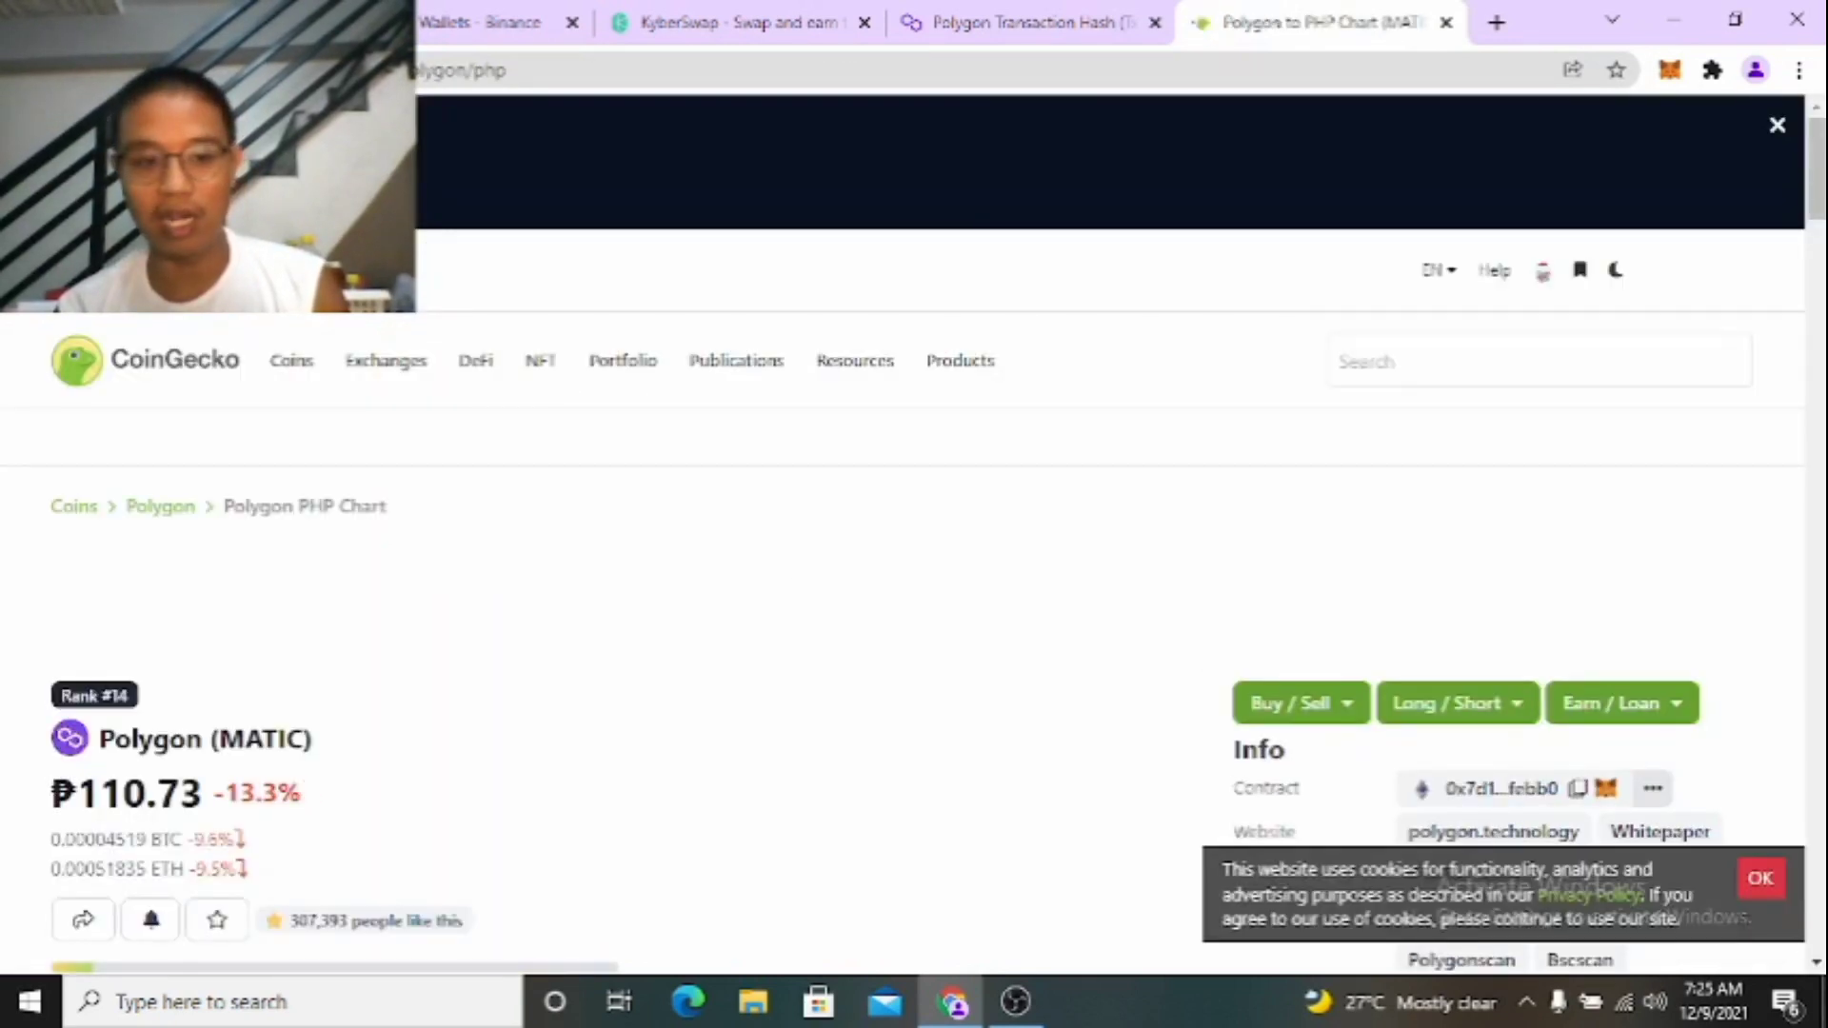
scroll(1815, 966, "down", 6)
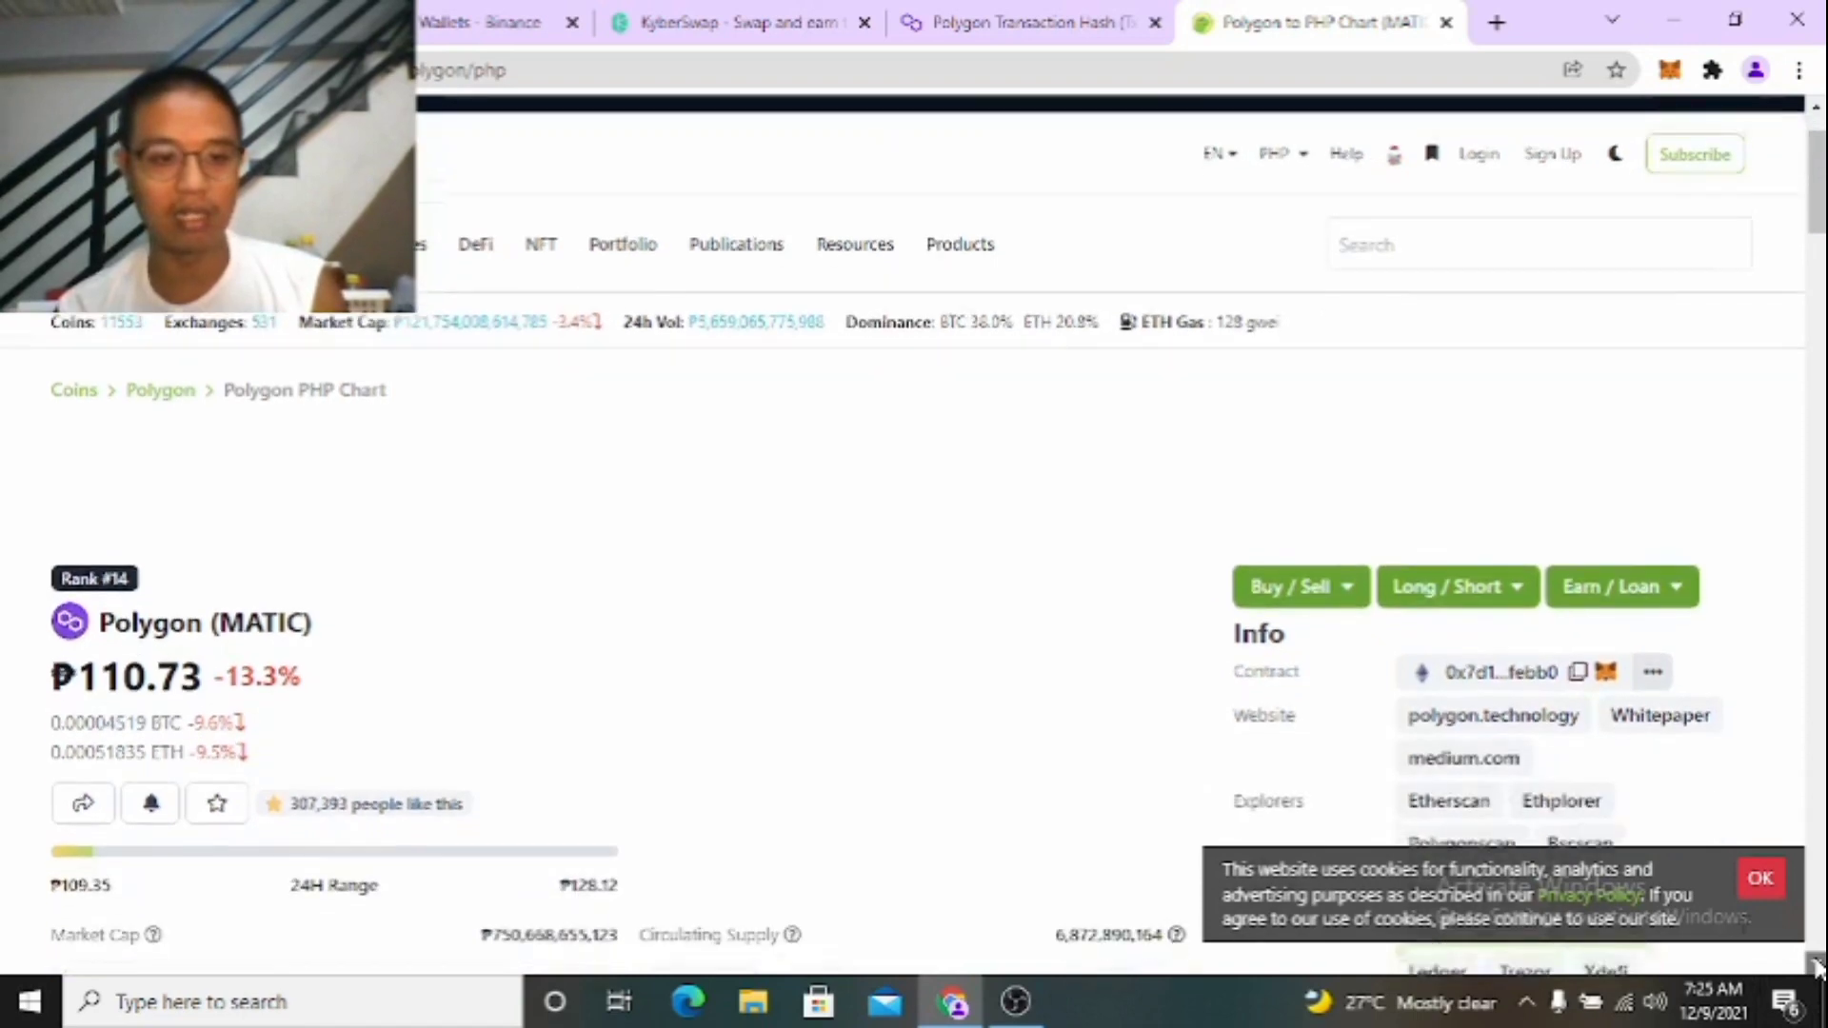
scroll(1815, 967, "down", 2)
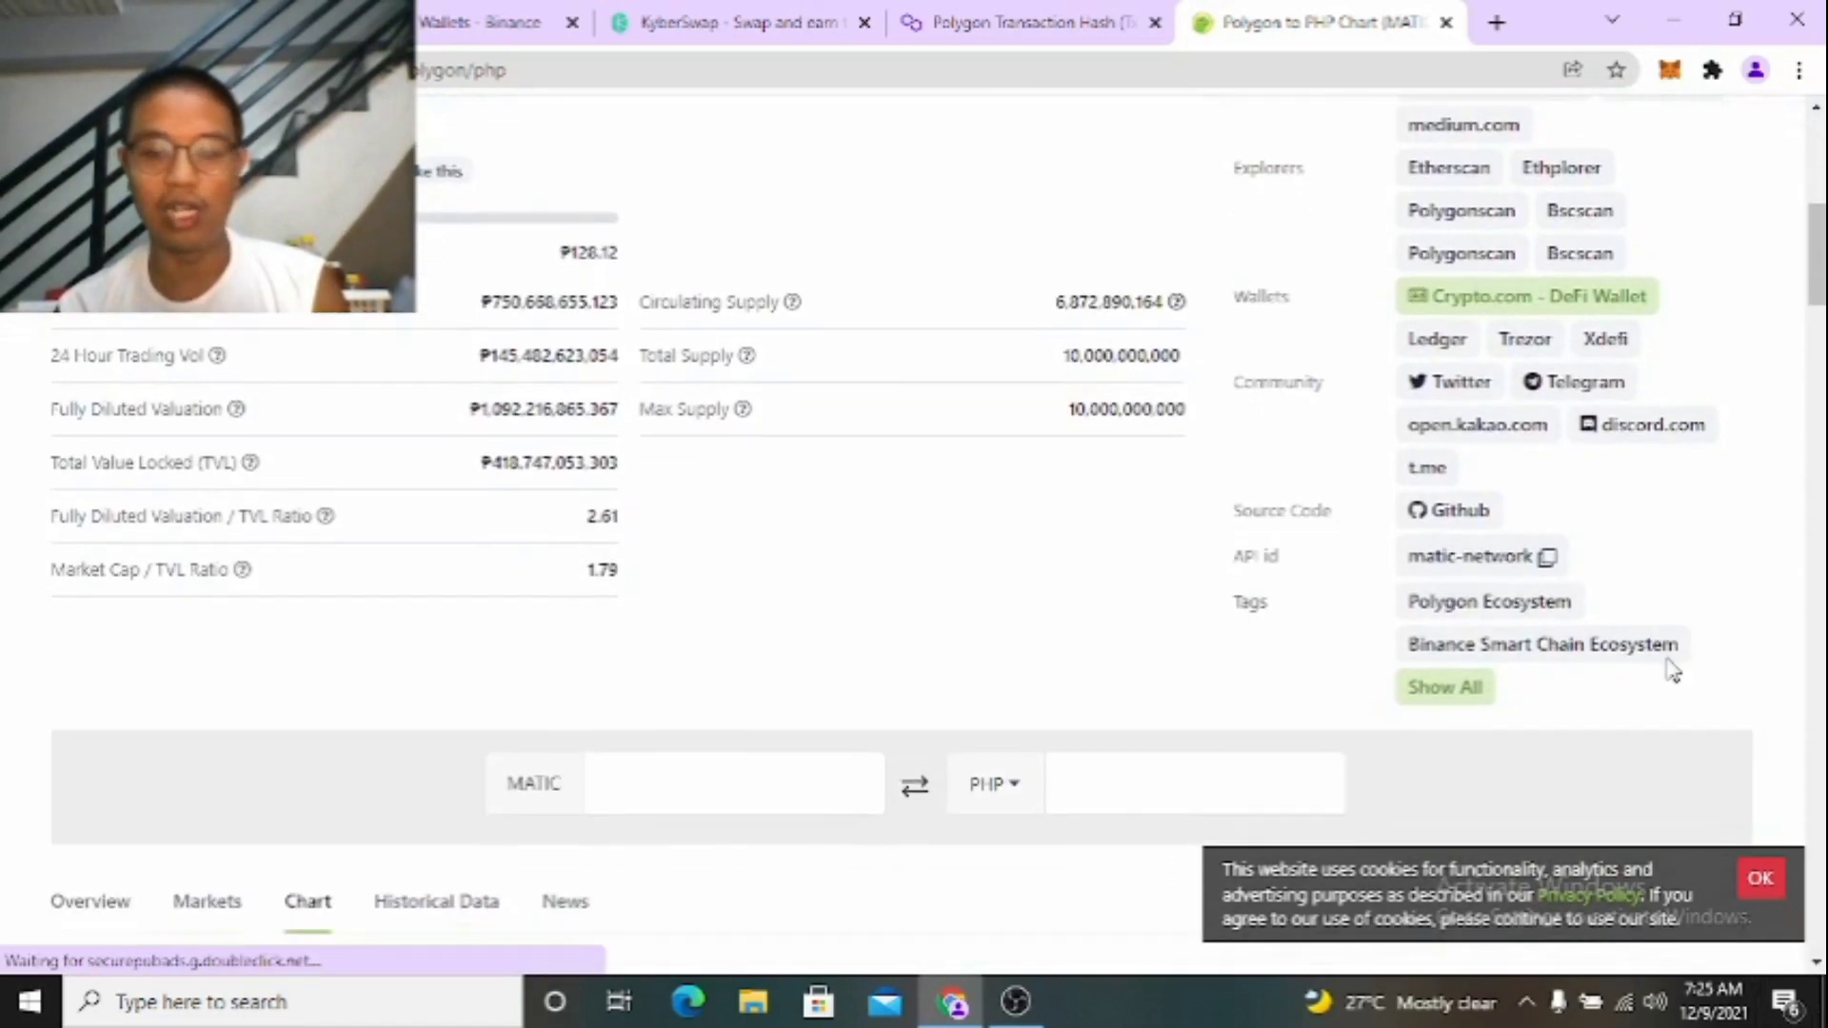
Copy the MATIC balance from the MetaMask wallet and enter 428.8942 as the MATIC amount in CoinGecko's PHP converter.
left_click(1085, 29)
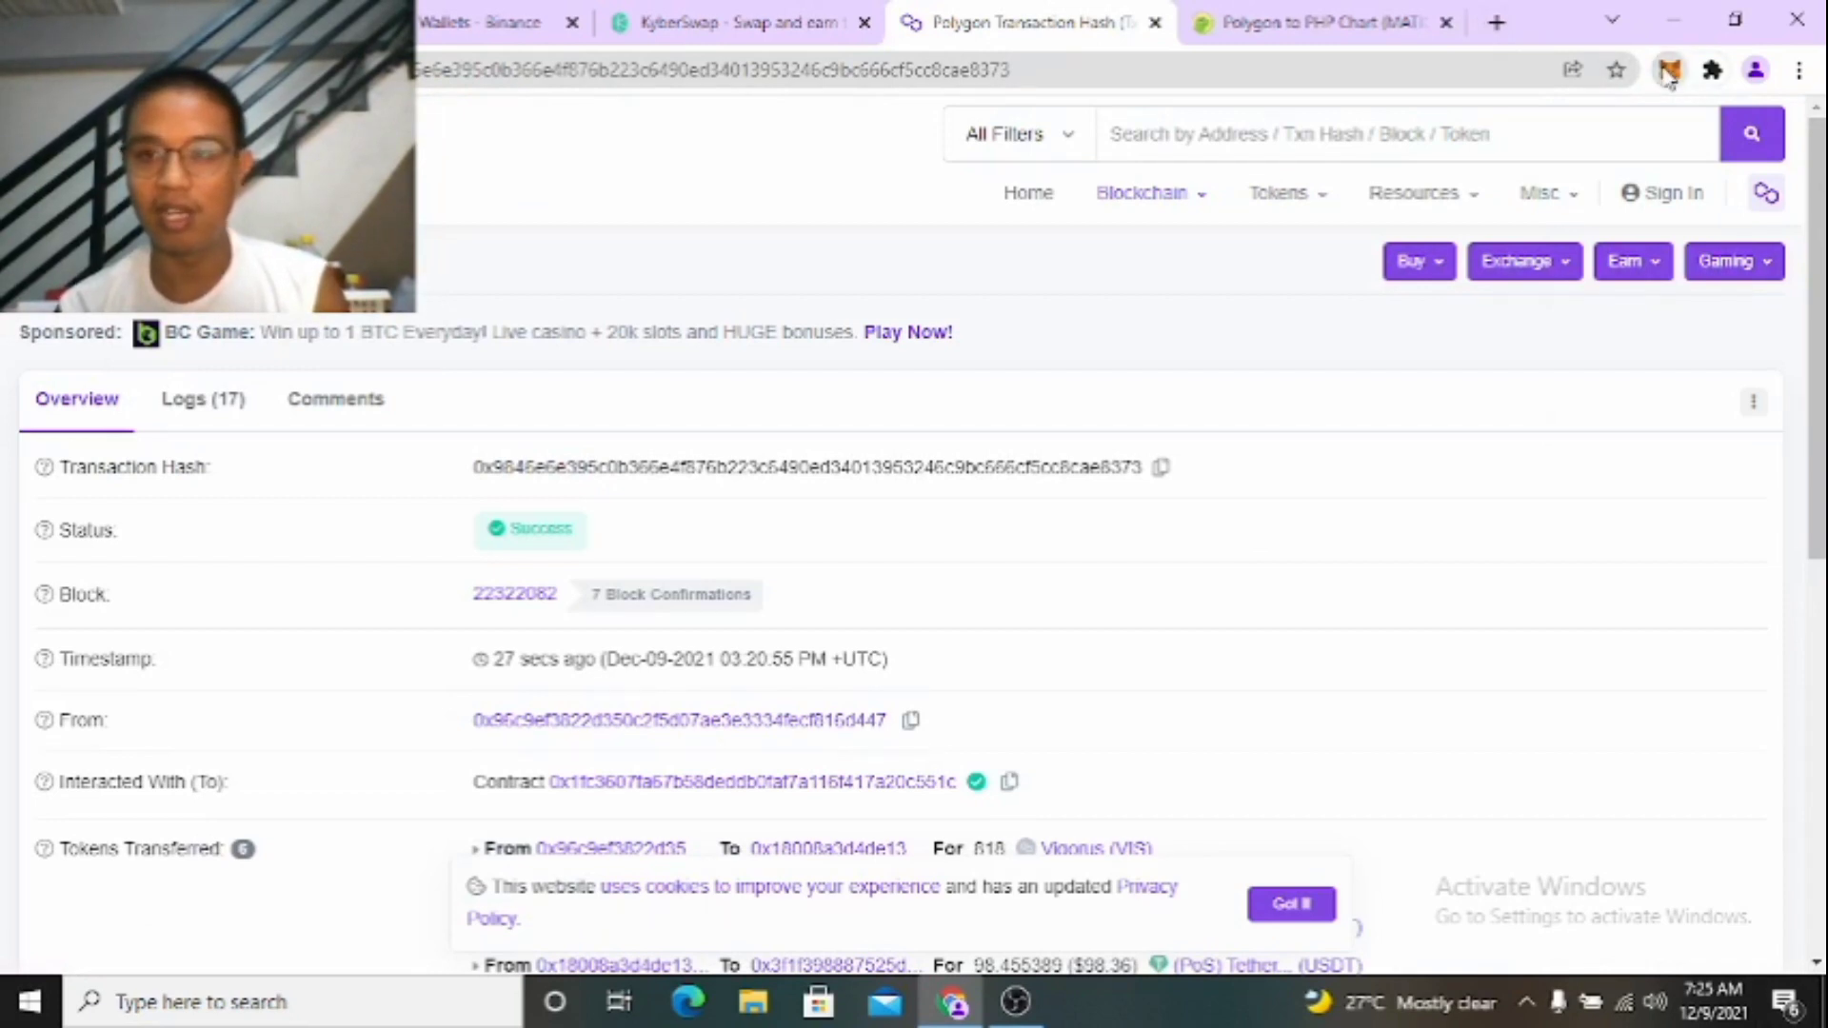
left_click(1668, 72)
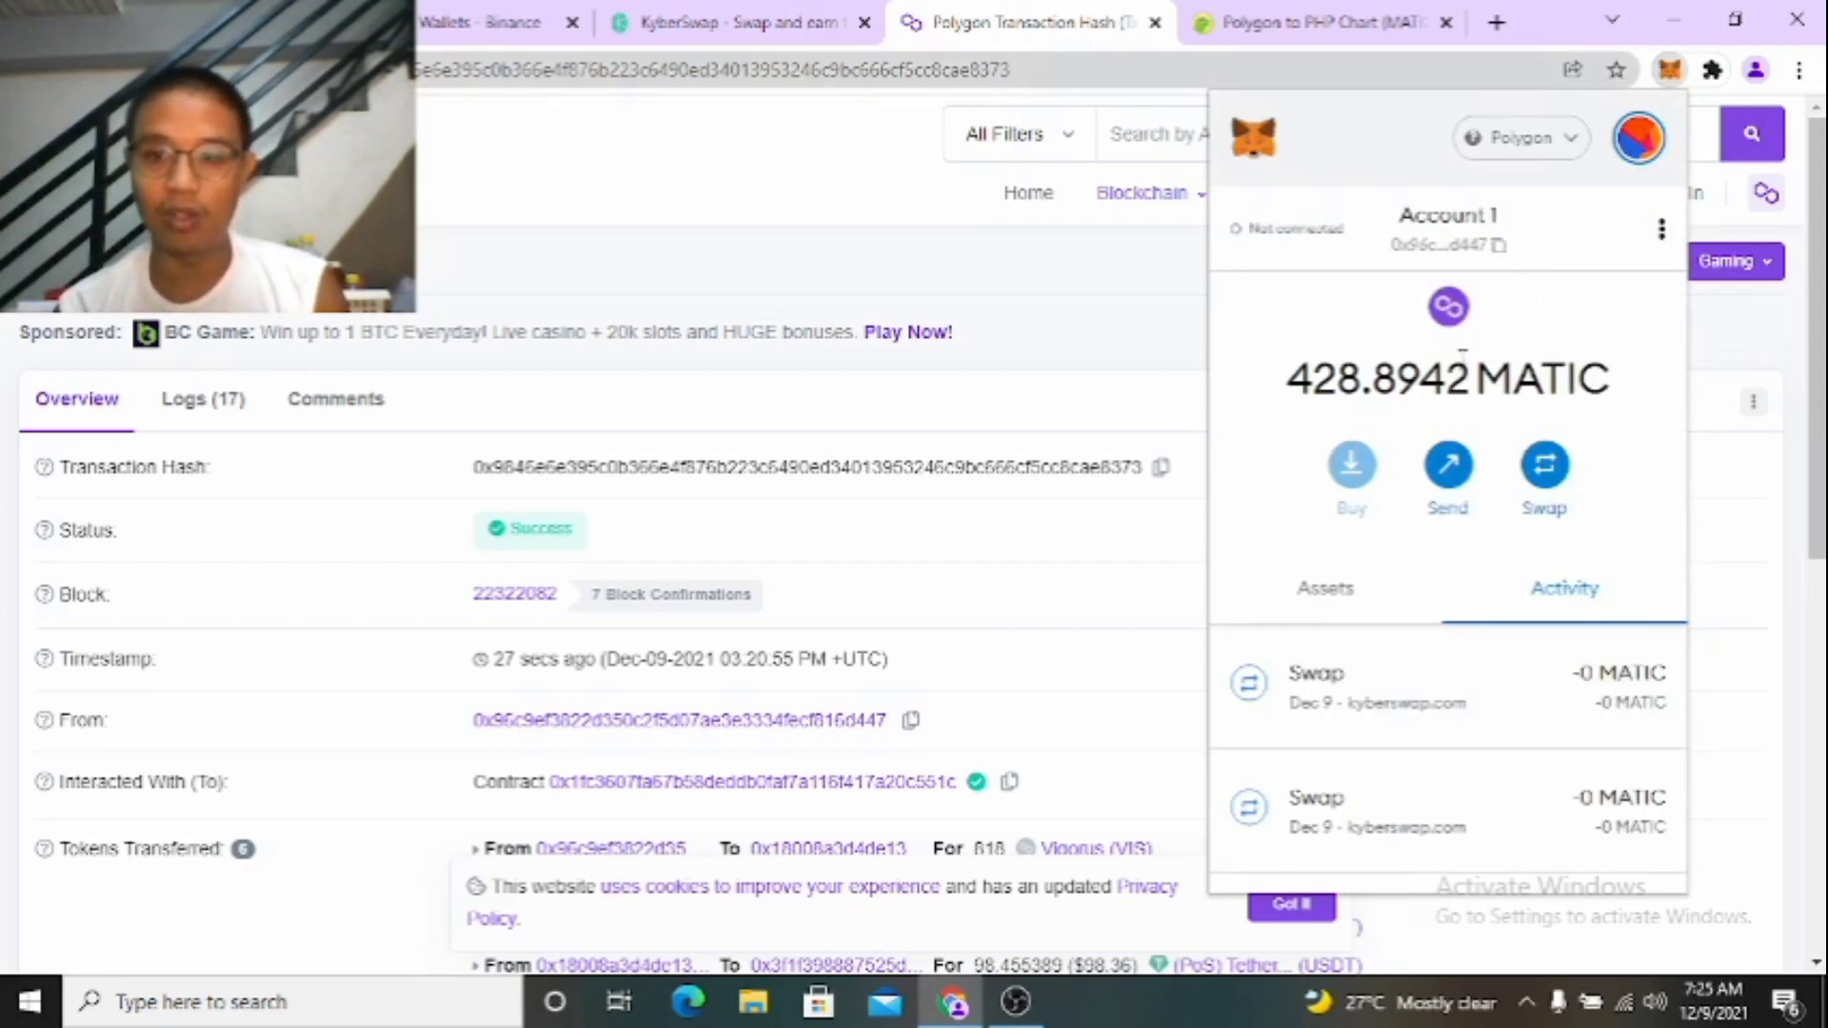
left_click_drag(1470, 385, 1245, 385)
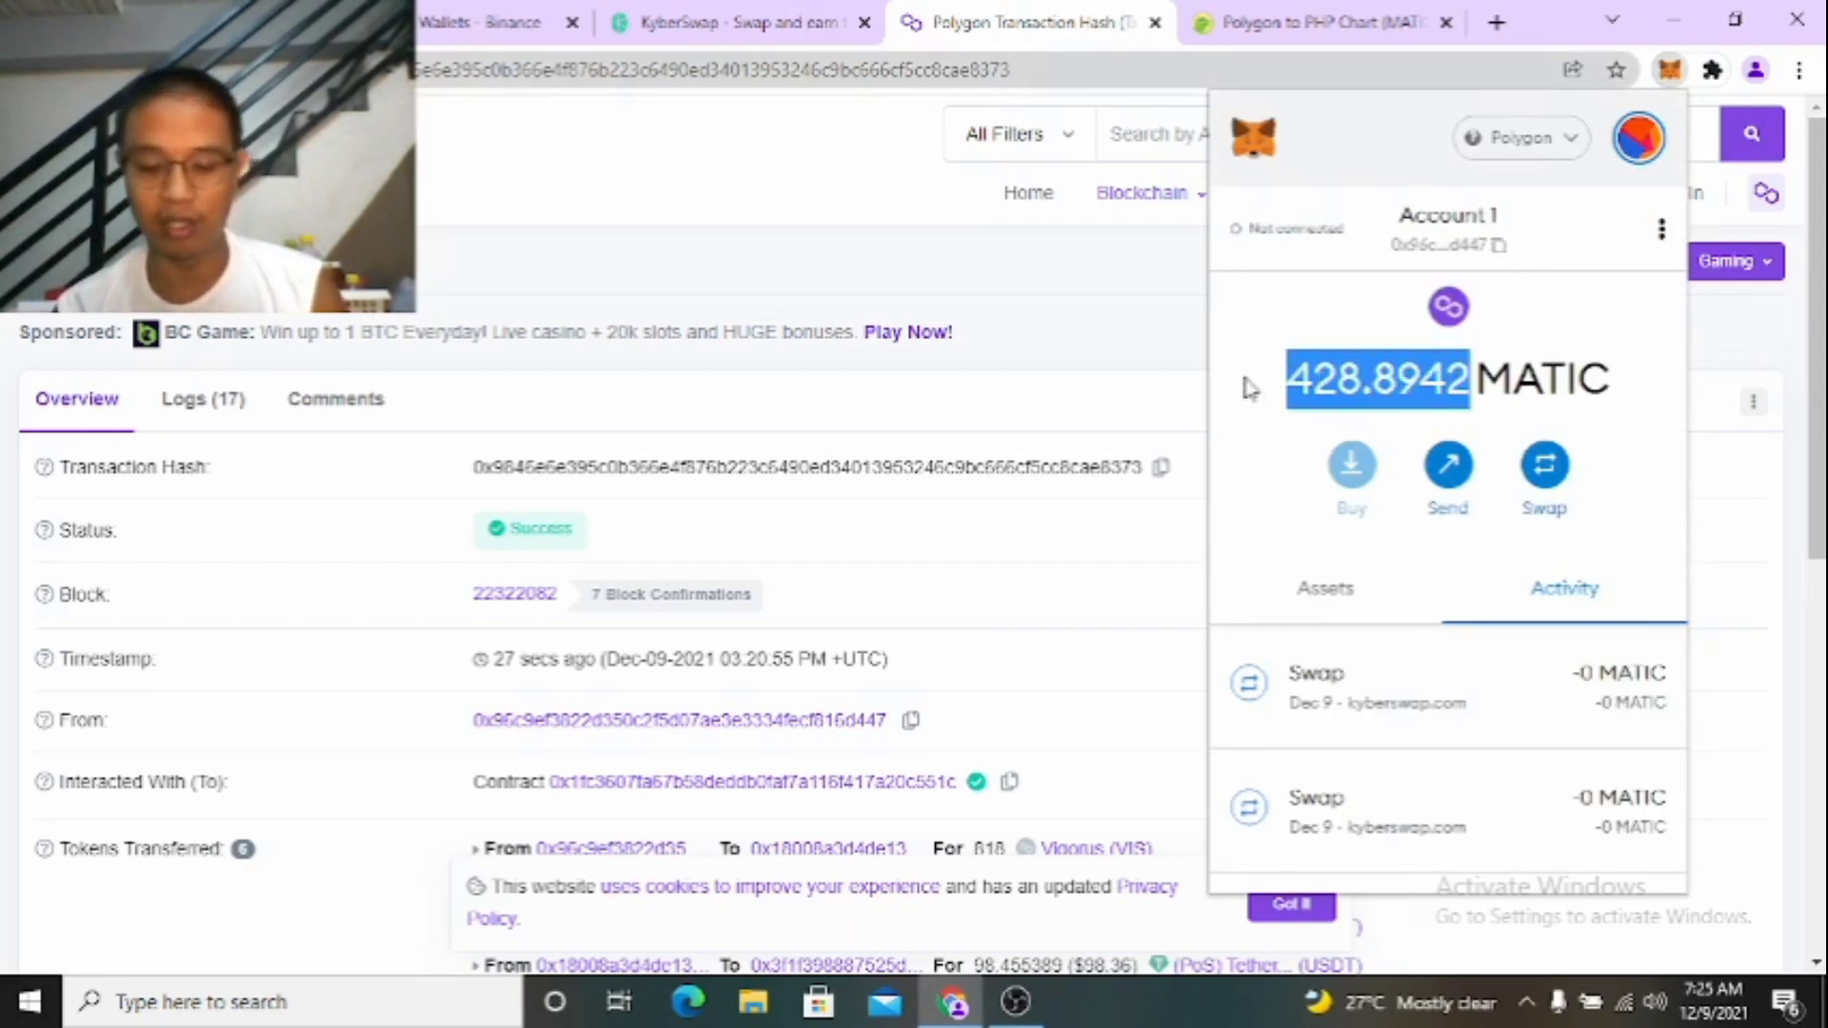
right_click(1247, 385)
left_click(1293, 403)
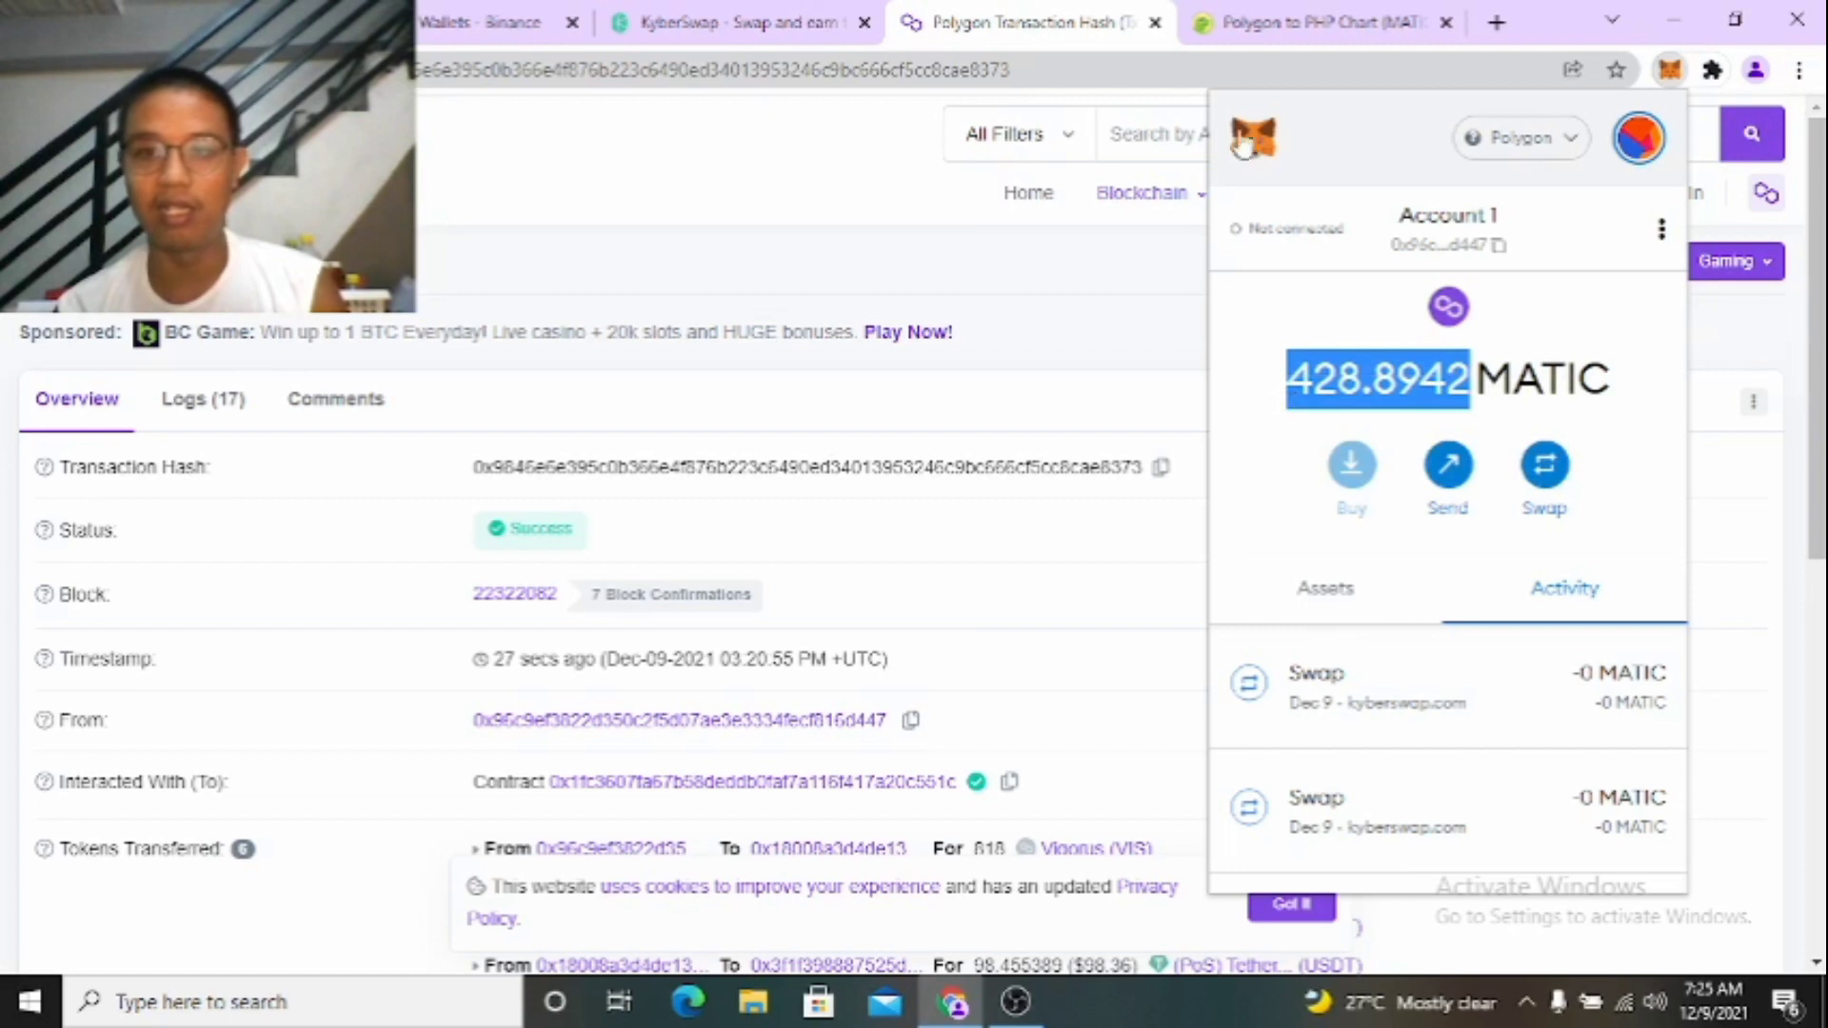
left_click(1325, 21)
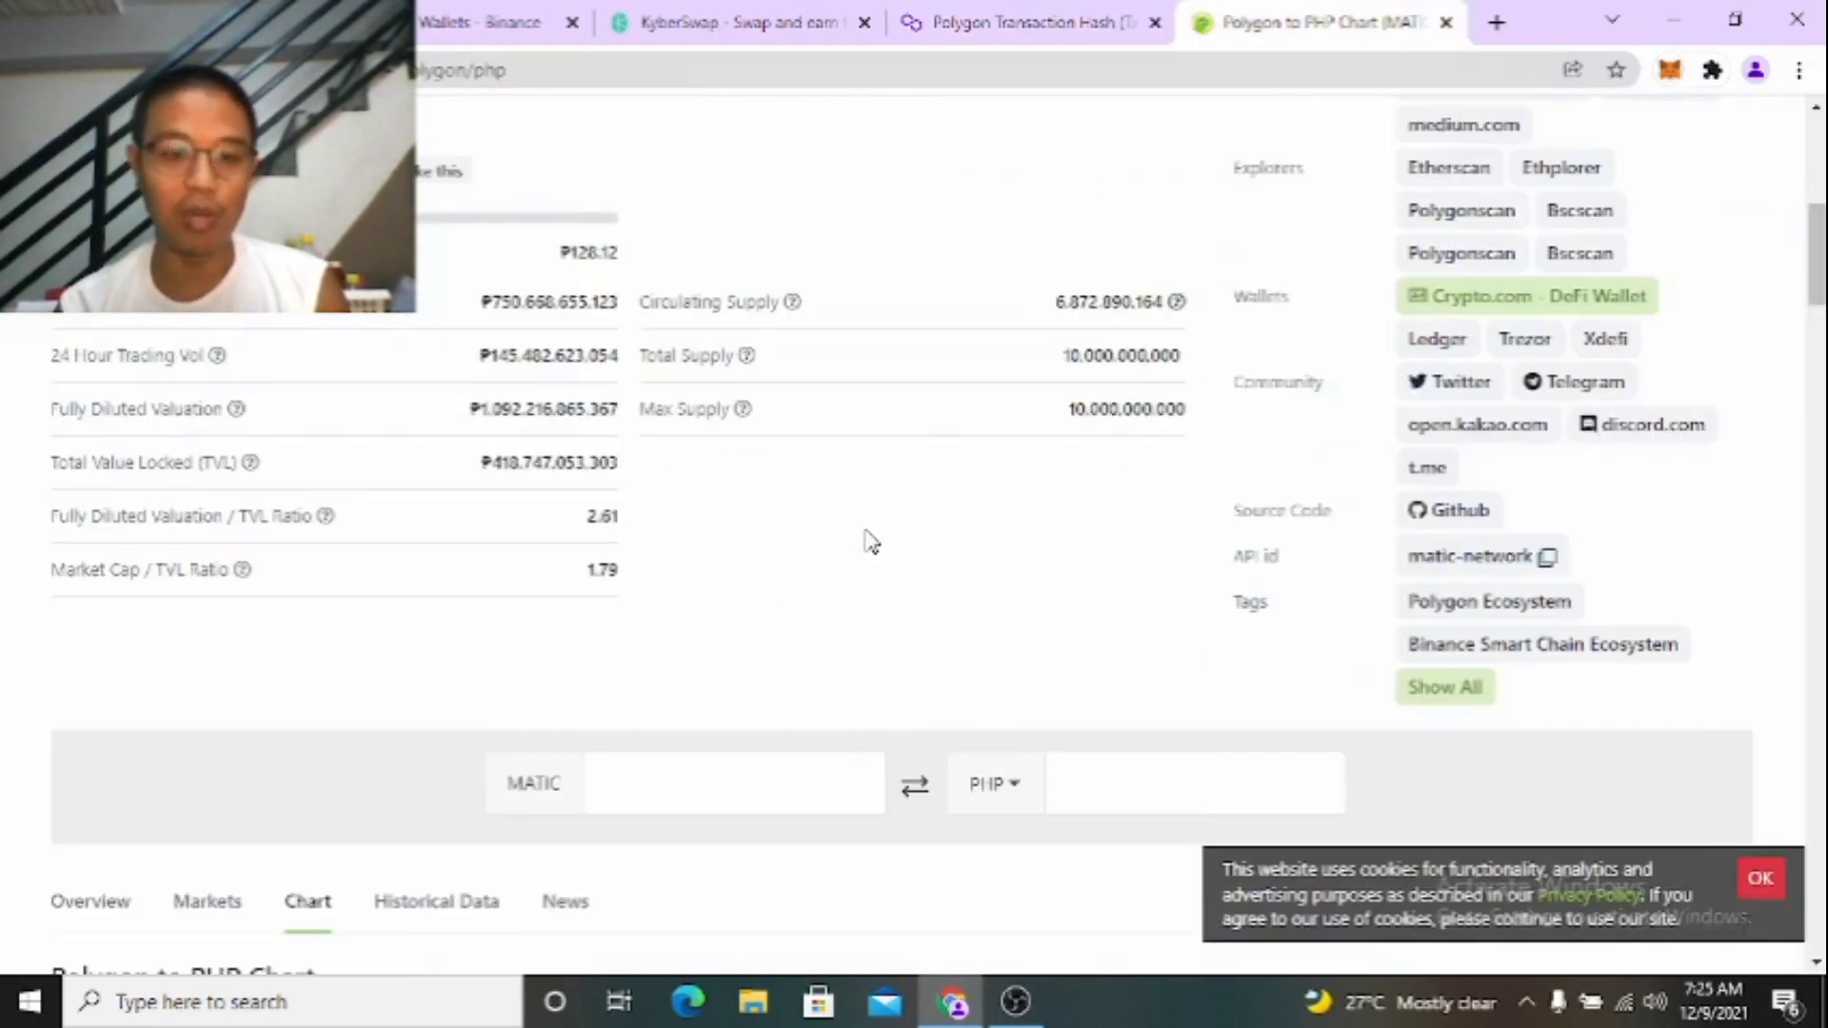
right_click(662, 796)
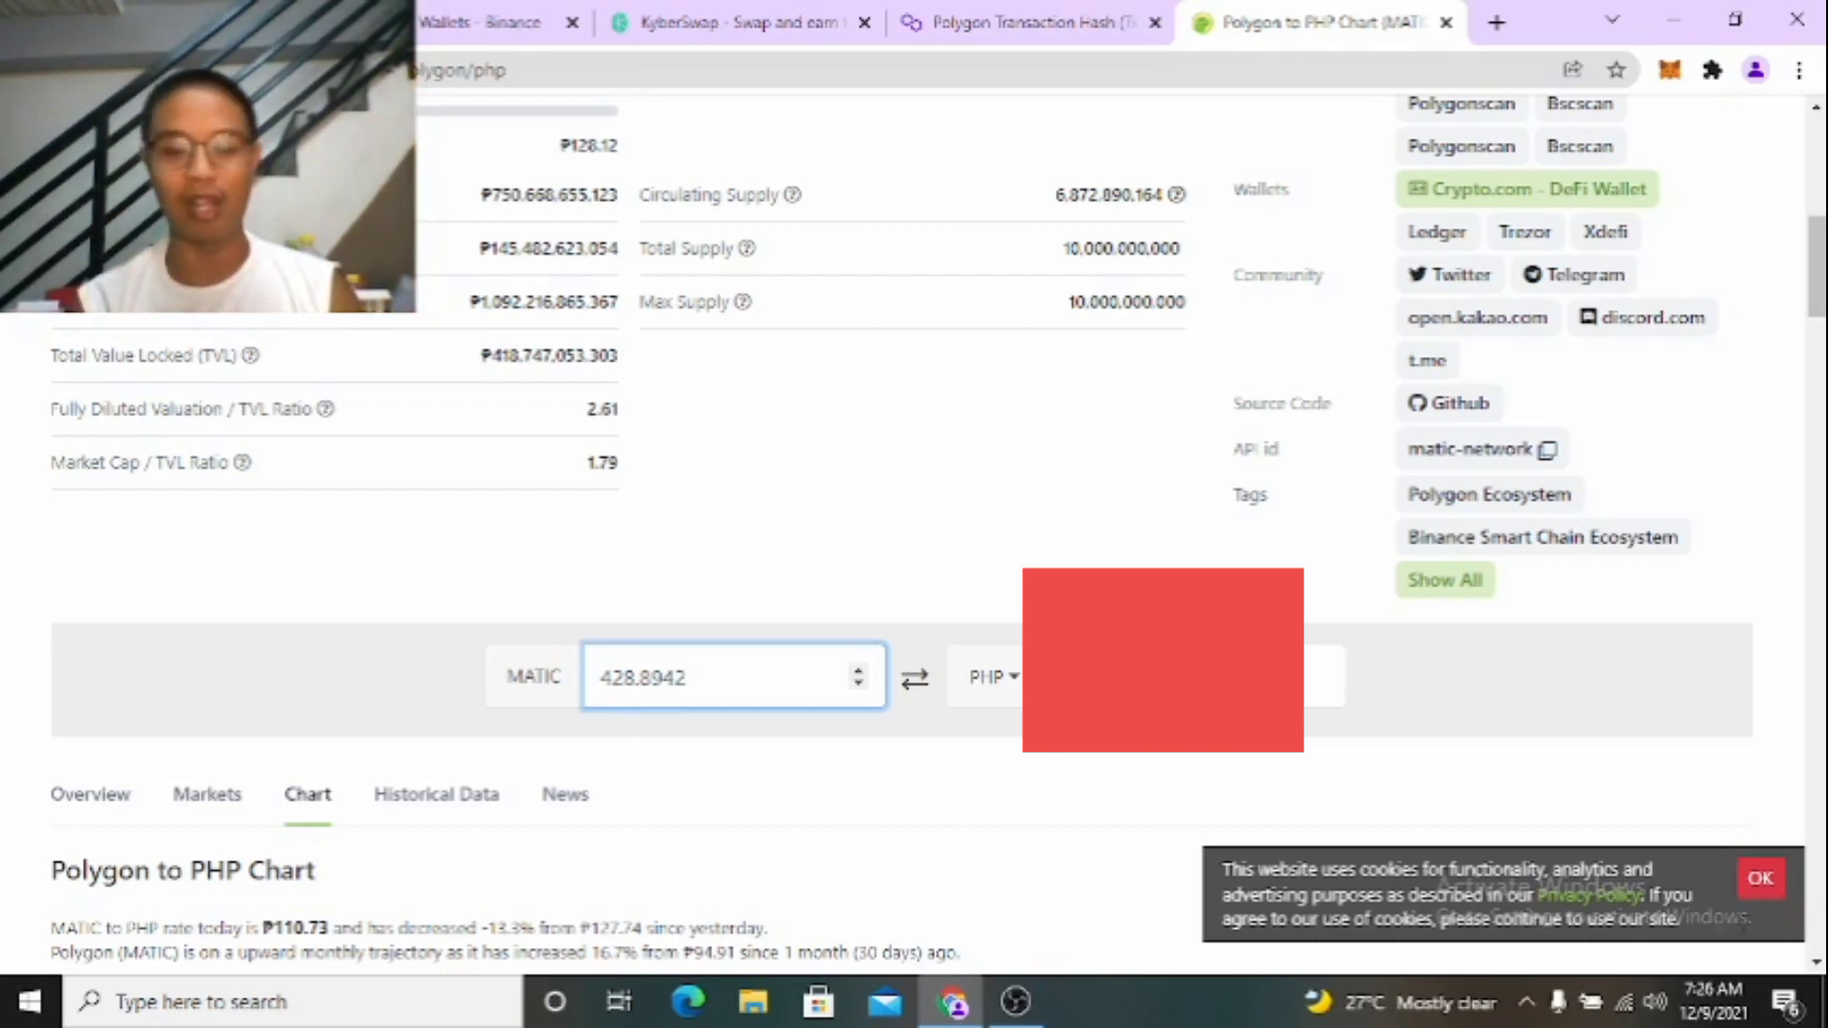
Switch to Binance and open the crypto deposit page from the wallet overview.
key("ctrl+shift+Tab")
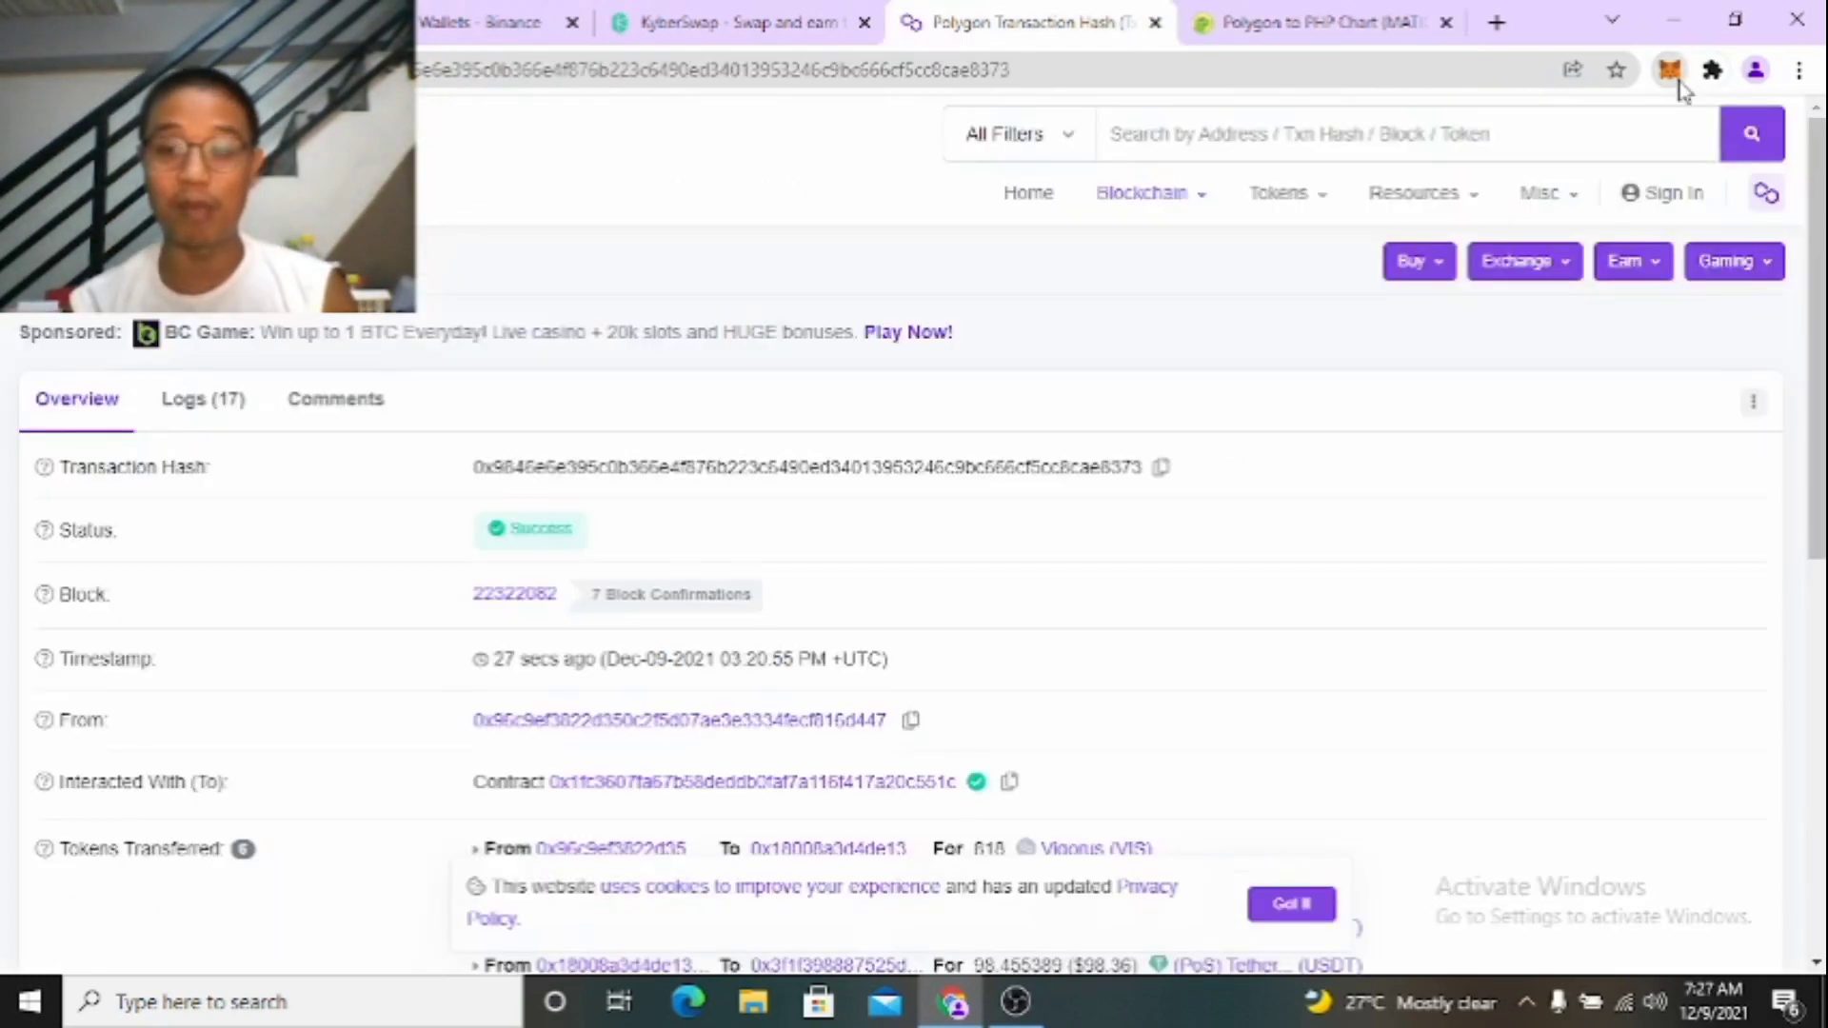
left_click(1671, 71)
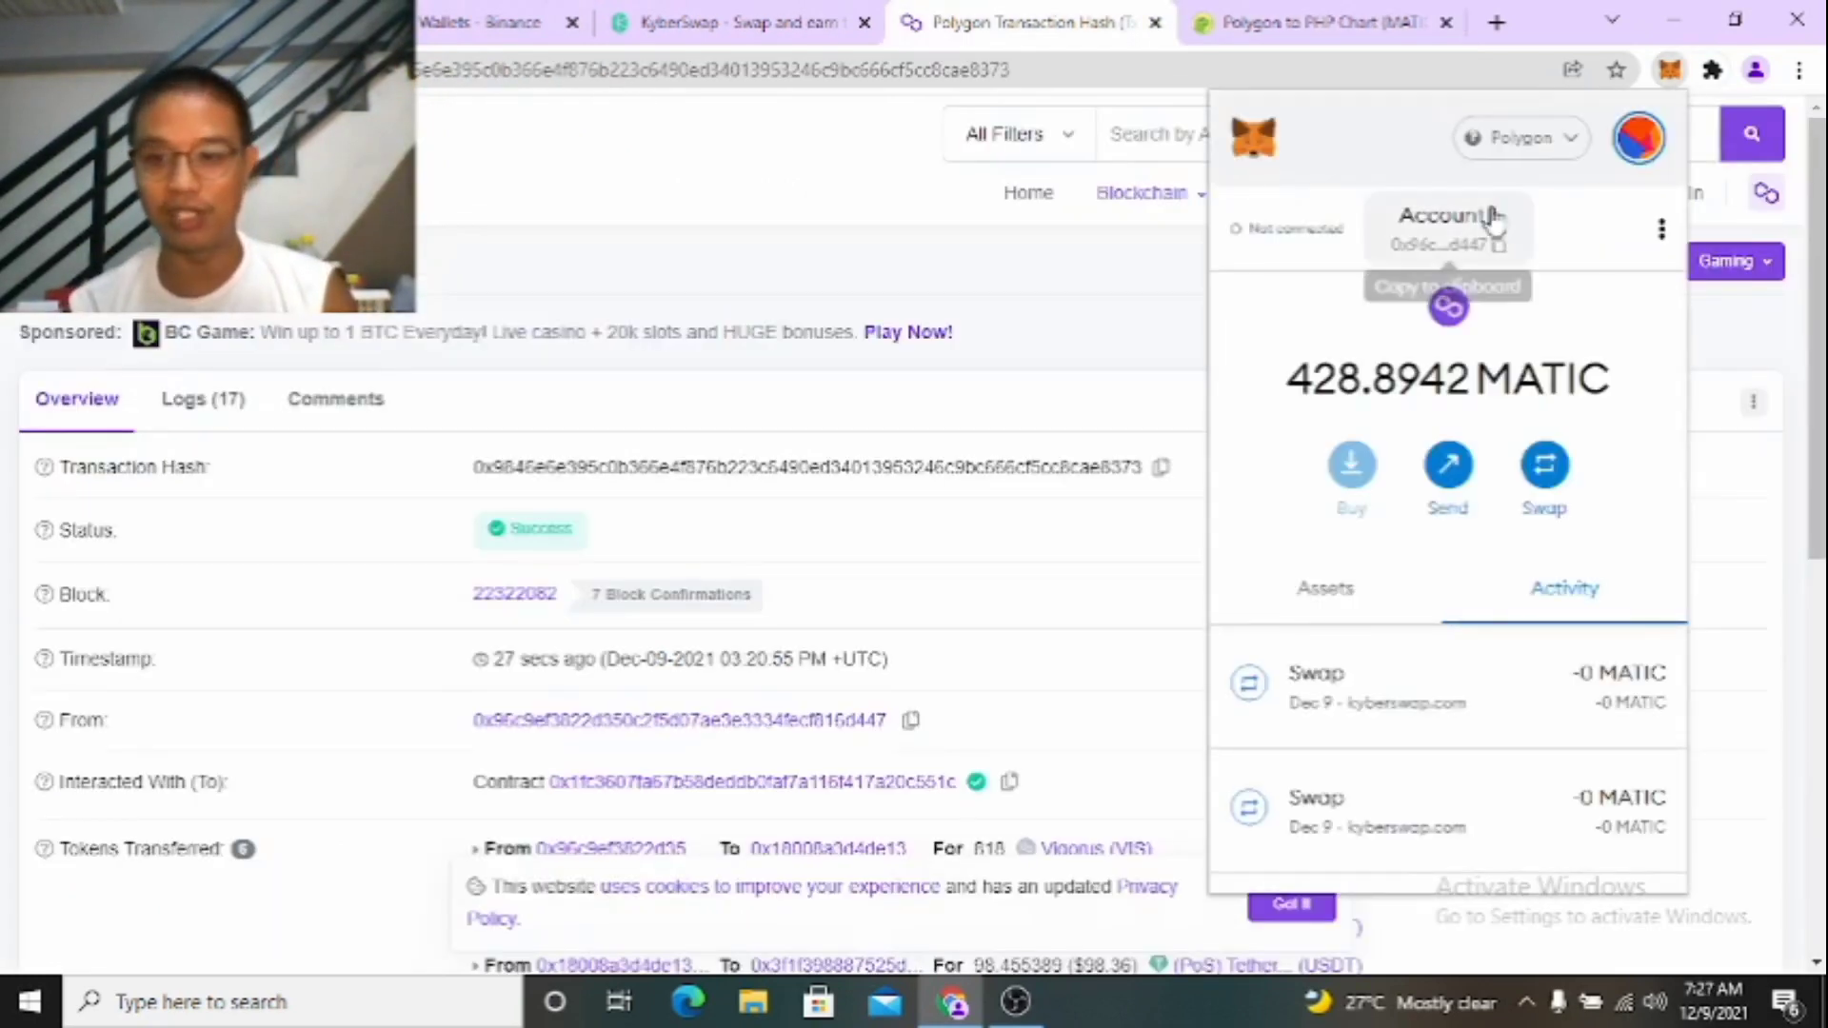
left_click(470, 21)
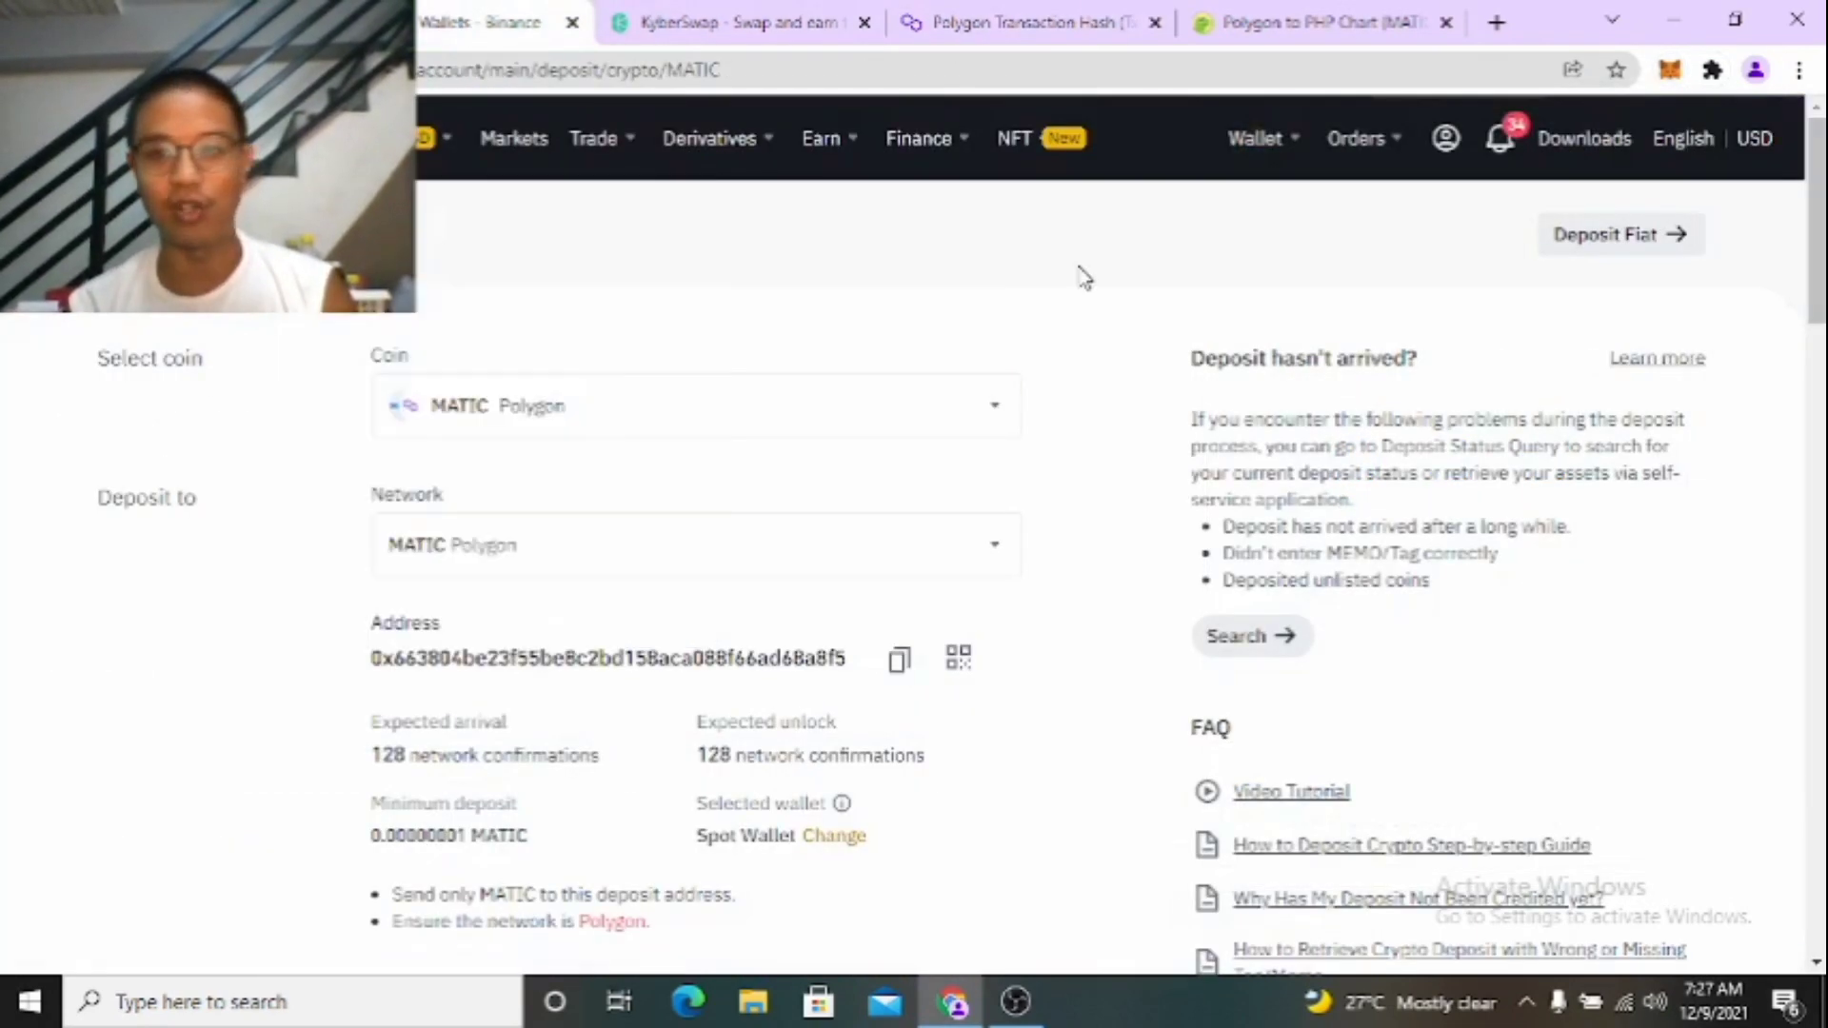
mouse_move(1256, 138)
left_click(1313, 228)
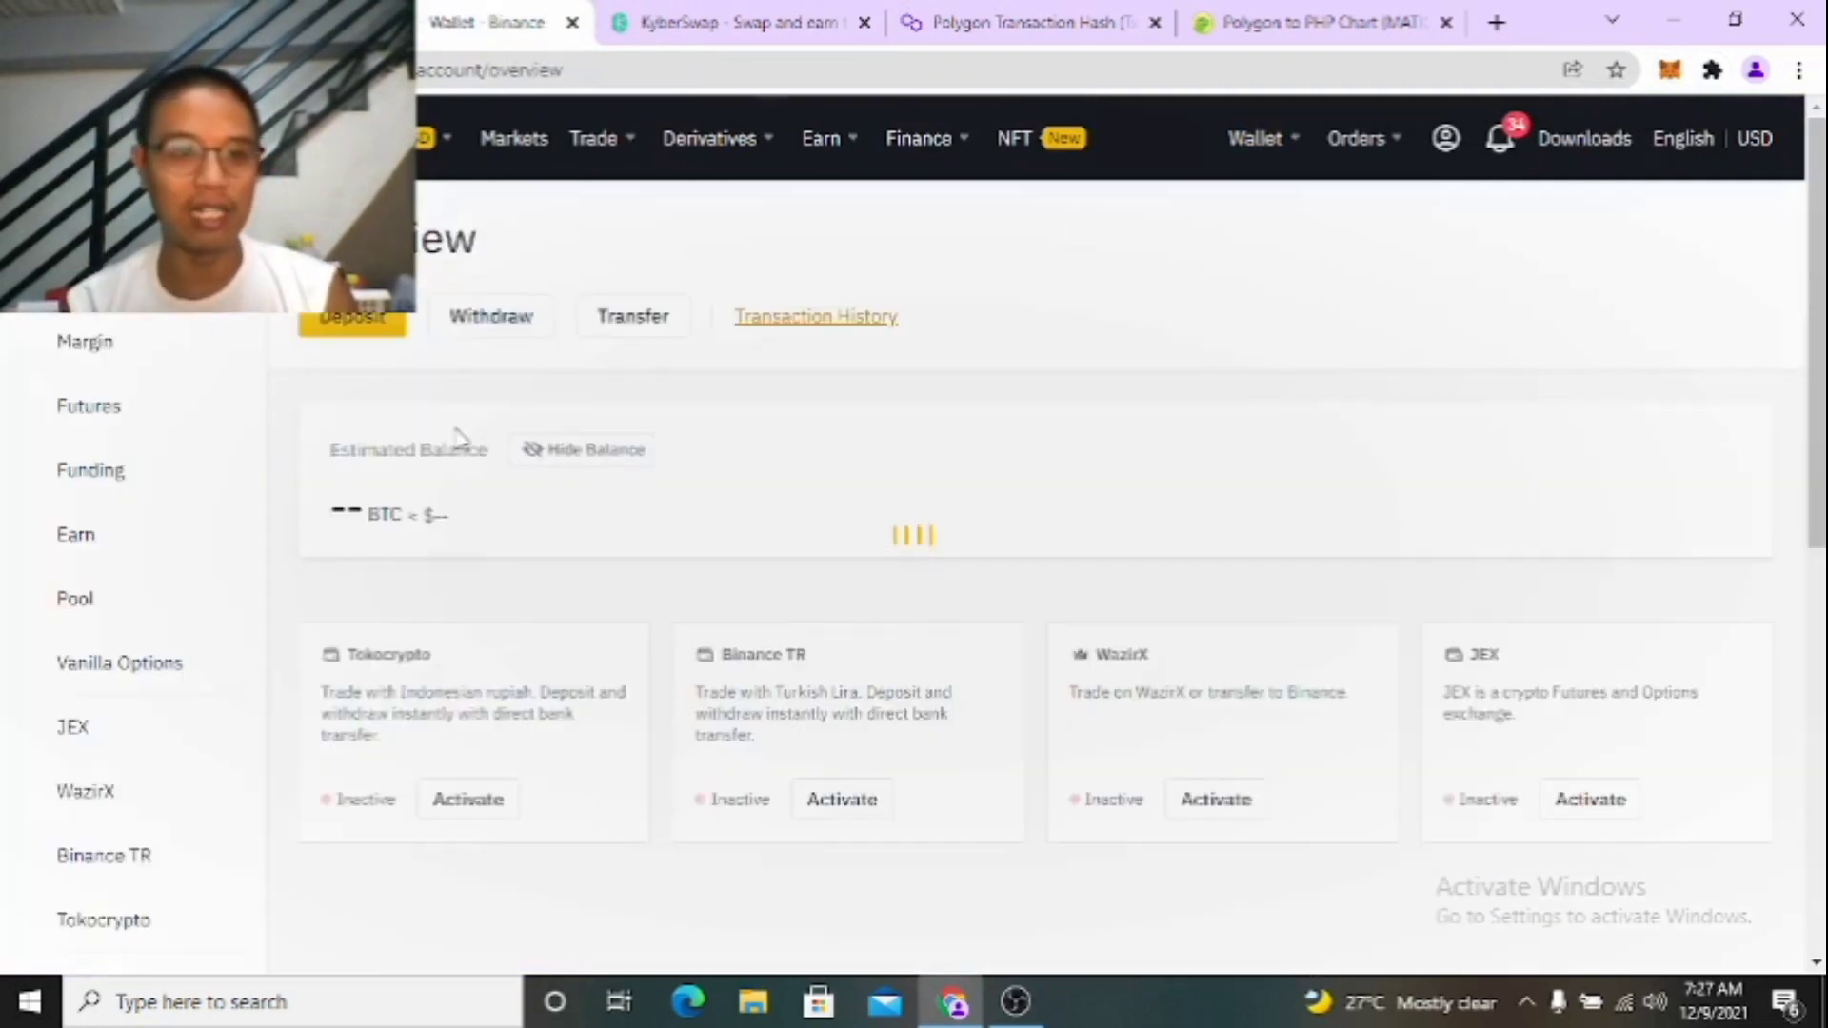
left_click(357, 342)
left_click(856, 400)
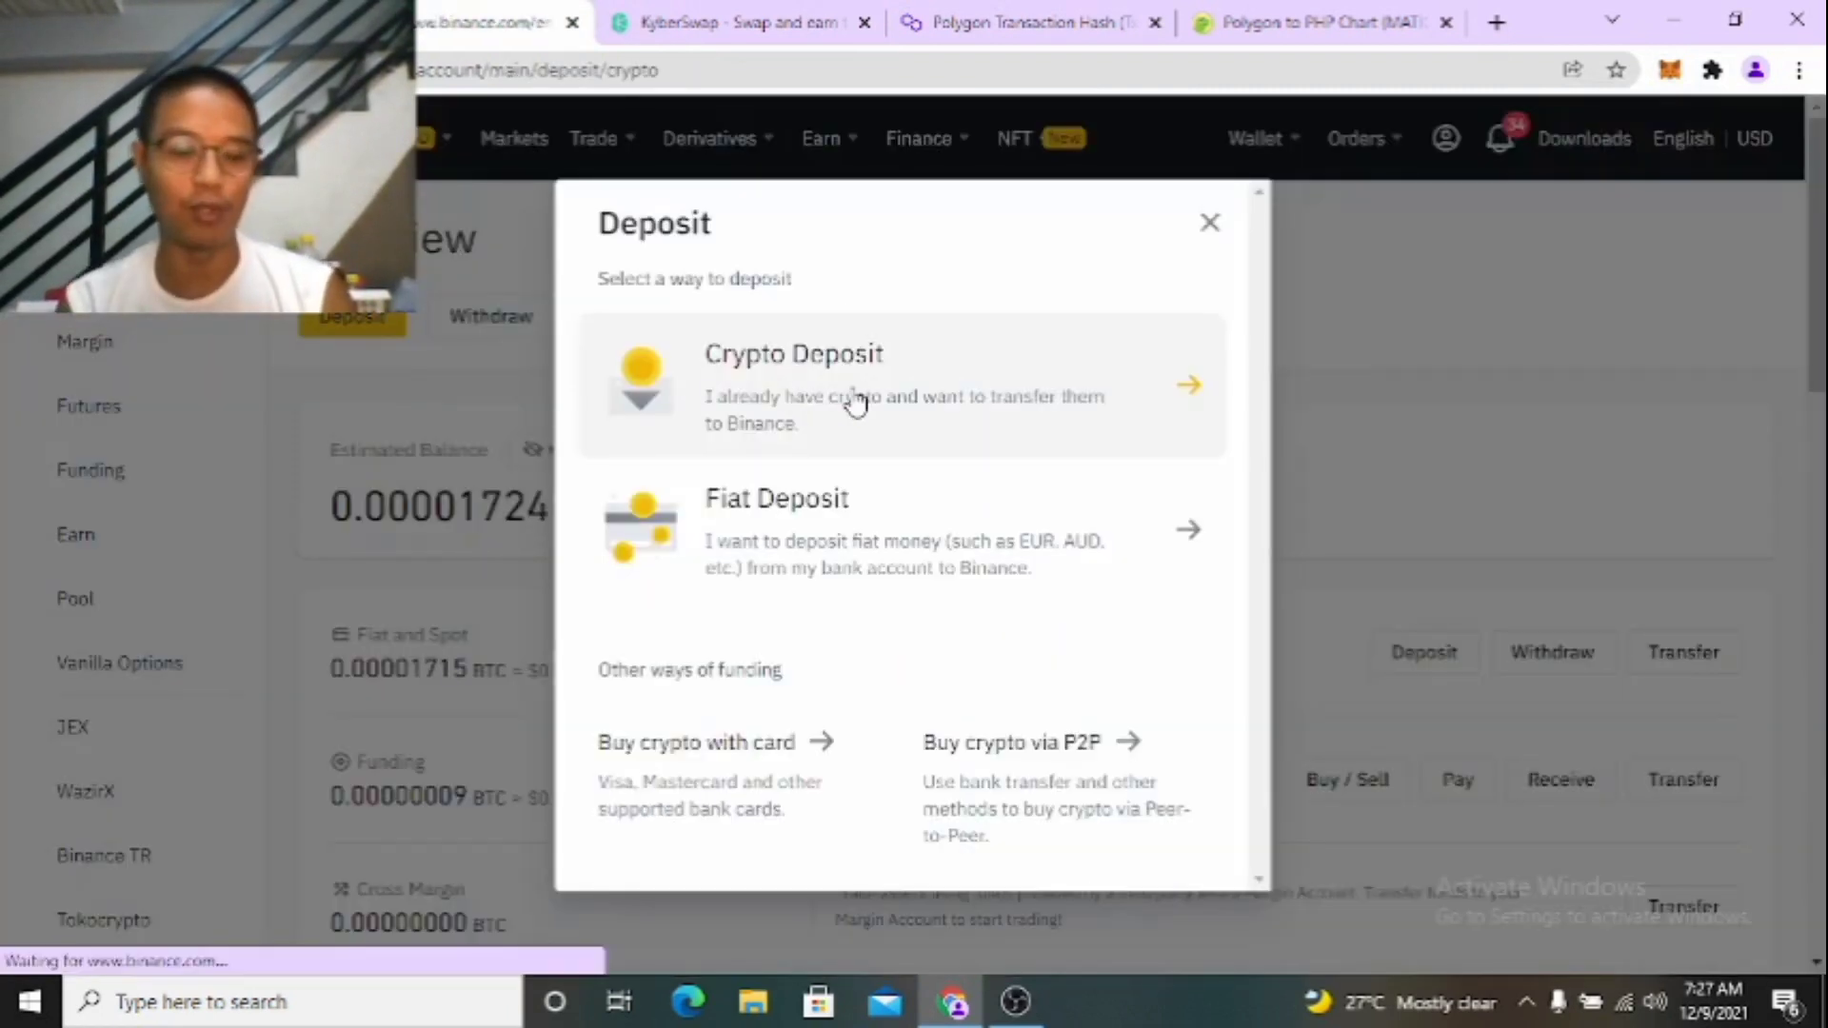
left_click(919, 417)
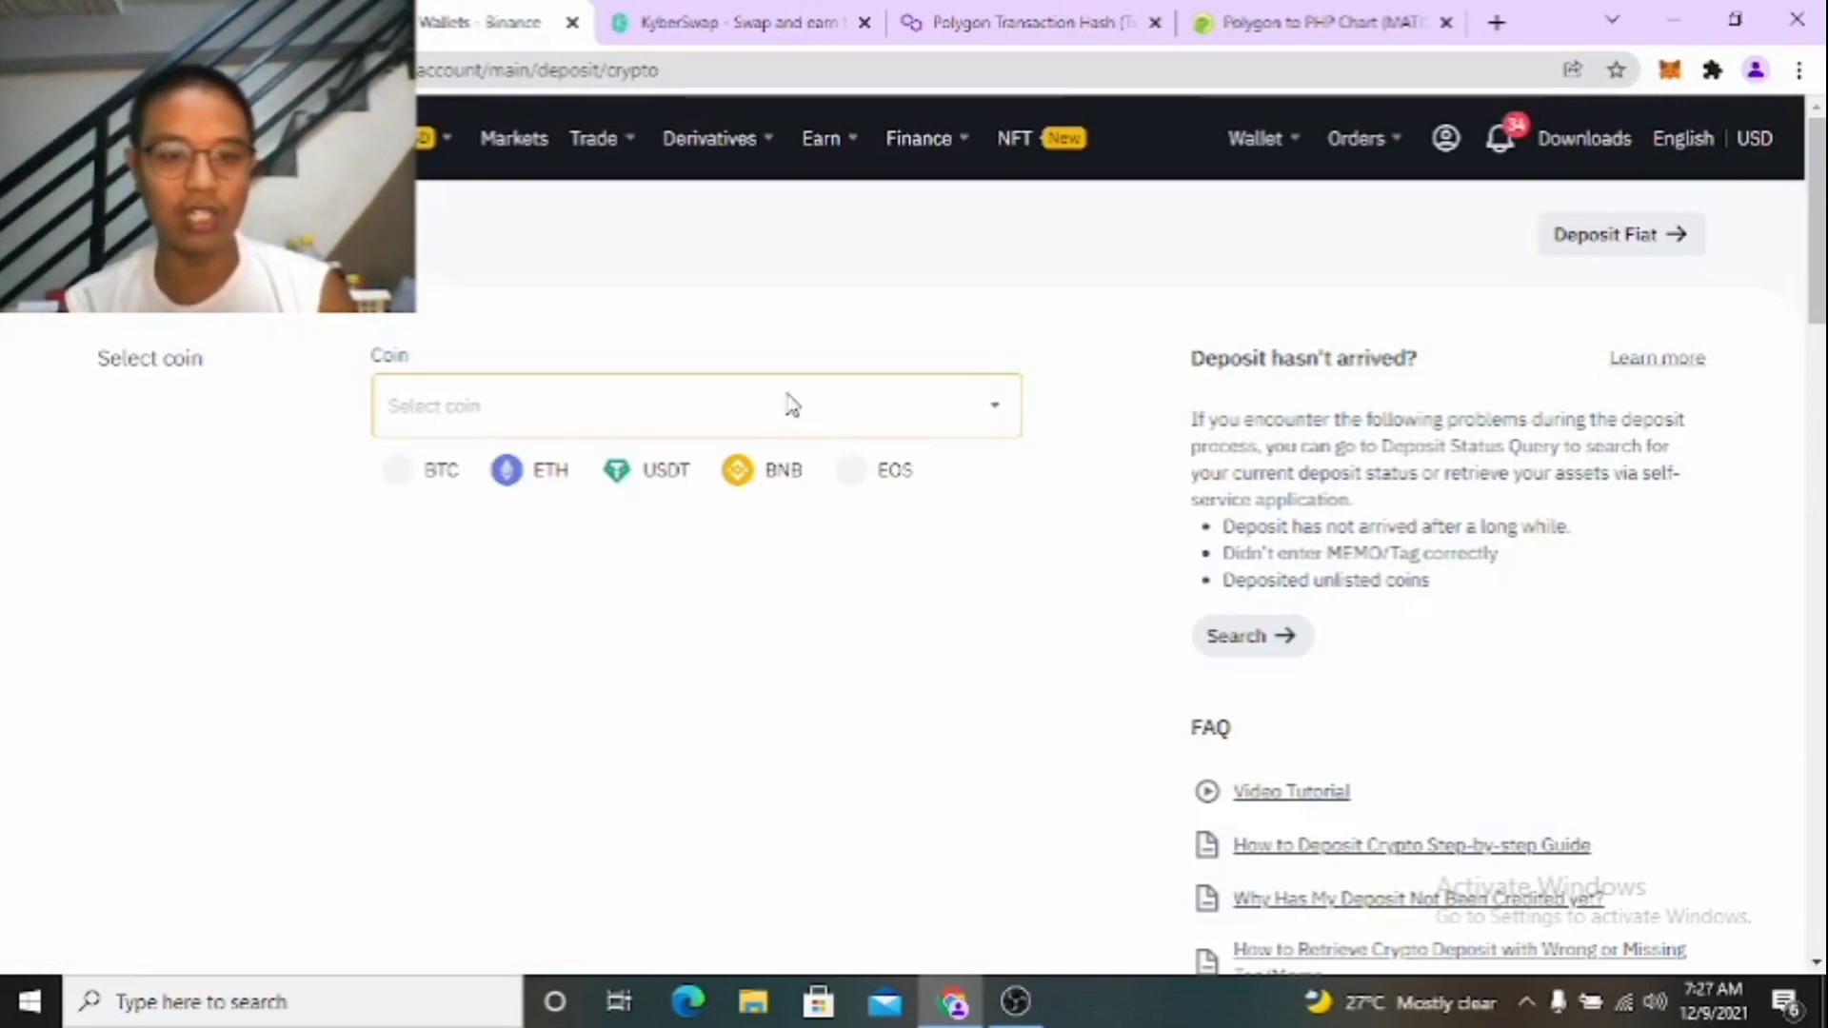
Choose MATIC as the coin to deposit and MATIC Polygon as the deposit network.
left_click(738, 426)
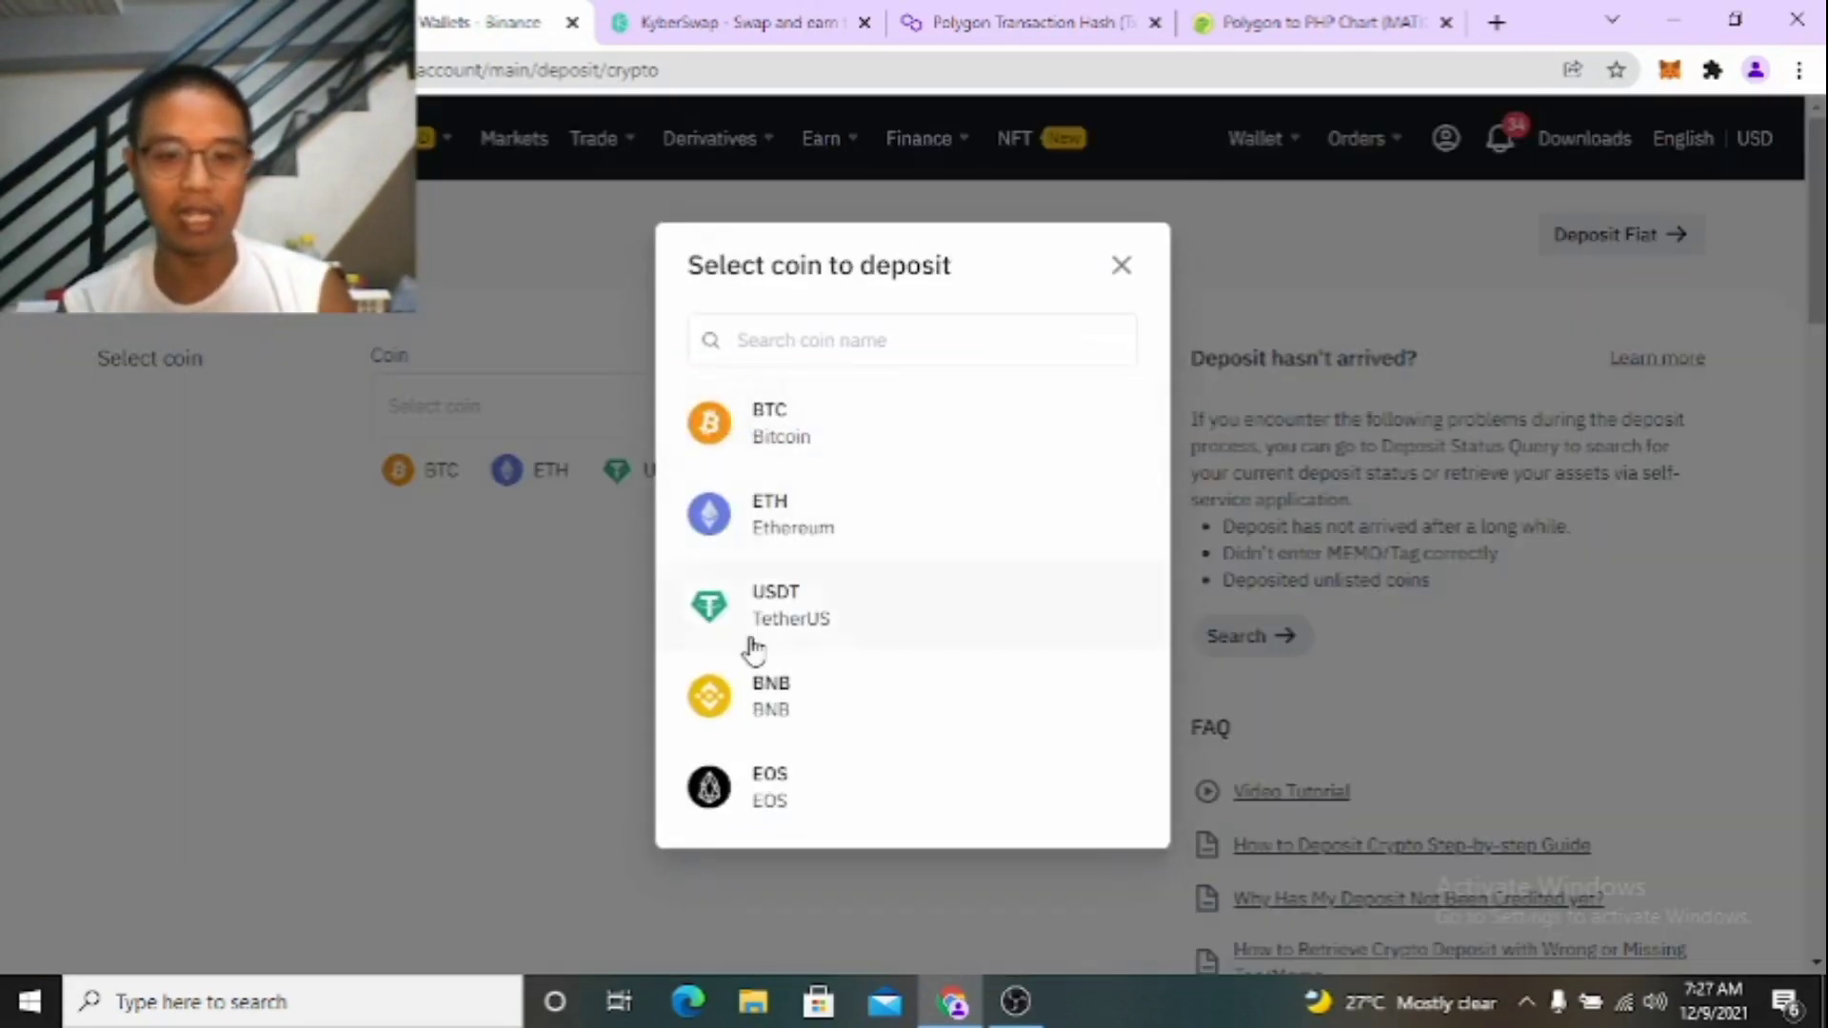
left_click(811, 357)
type("matic")
left_click(796, 425)
left_click(994, 547)
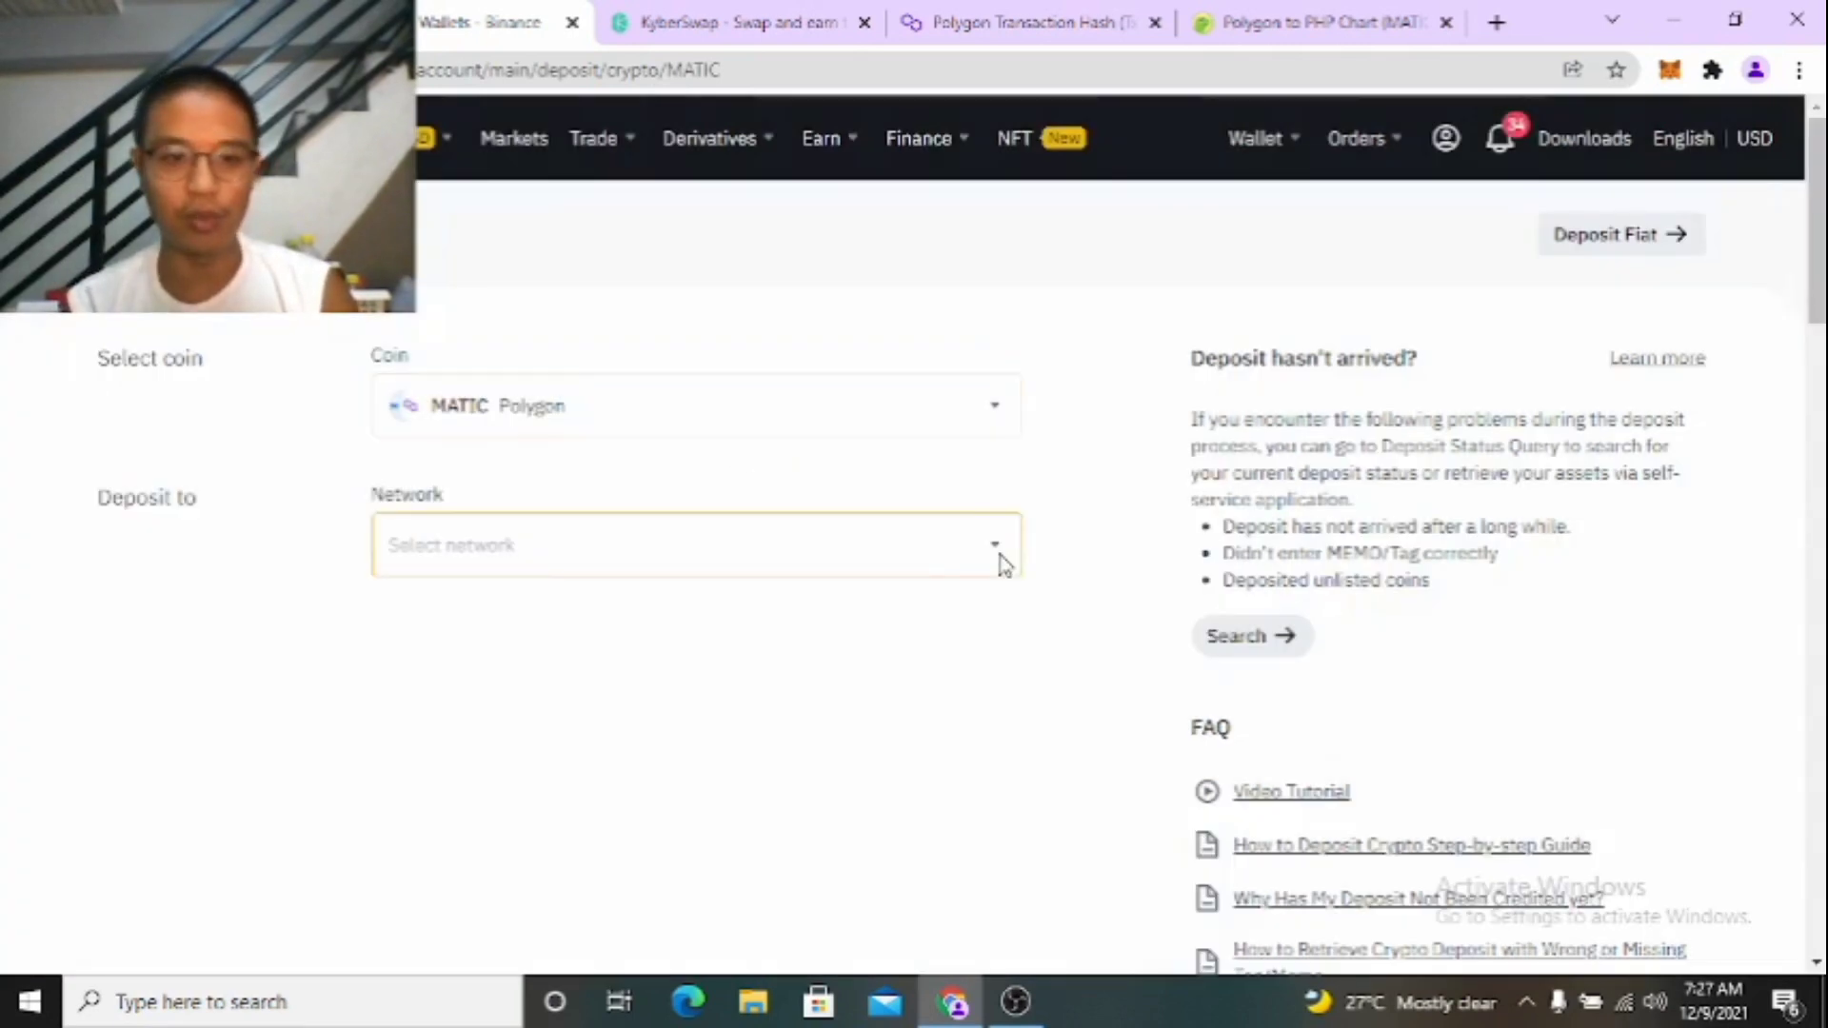
left_click(692, 786)
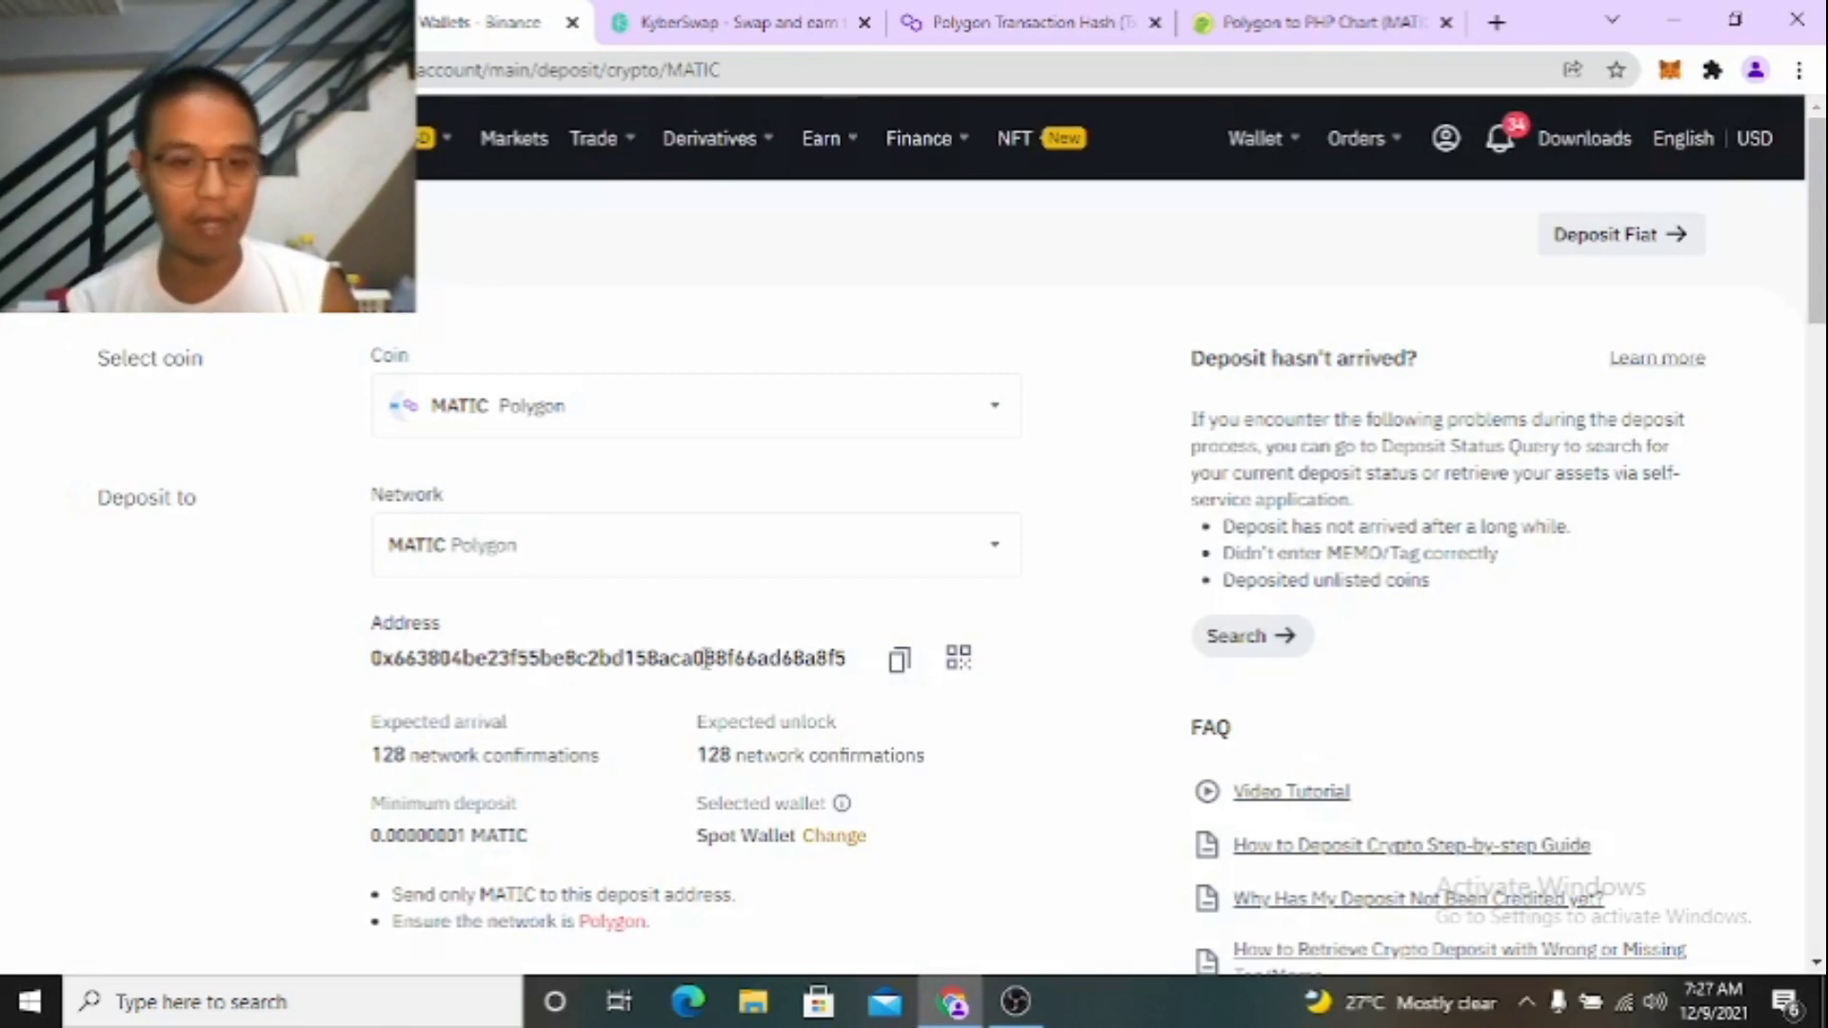
Copy the MATIC deposit address and paste it as the recipient of a new send transaction in MetaMask.
left_click(898, 658)
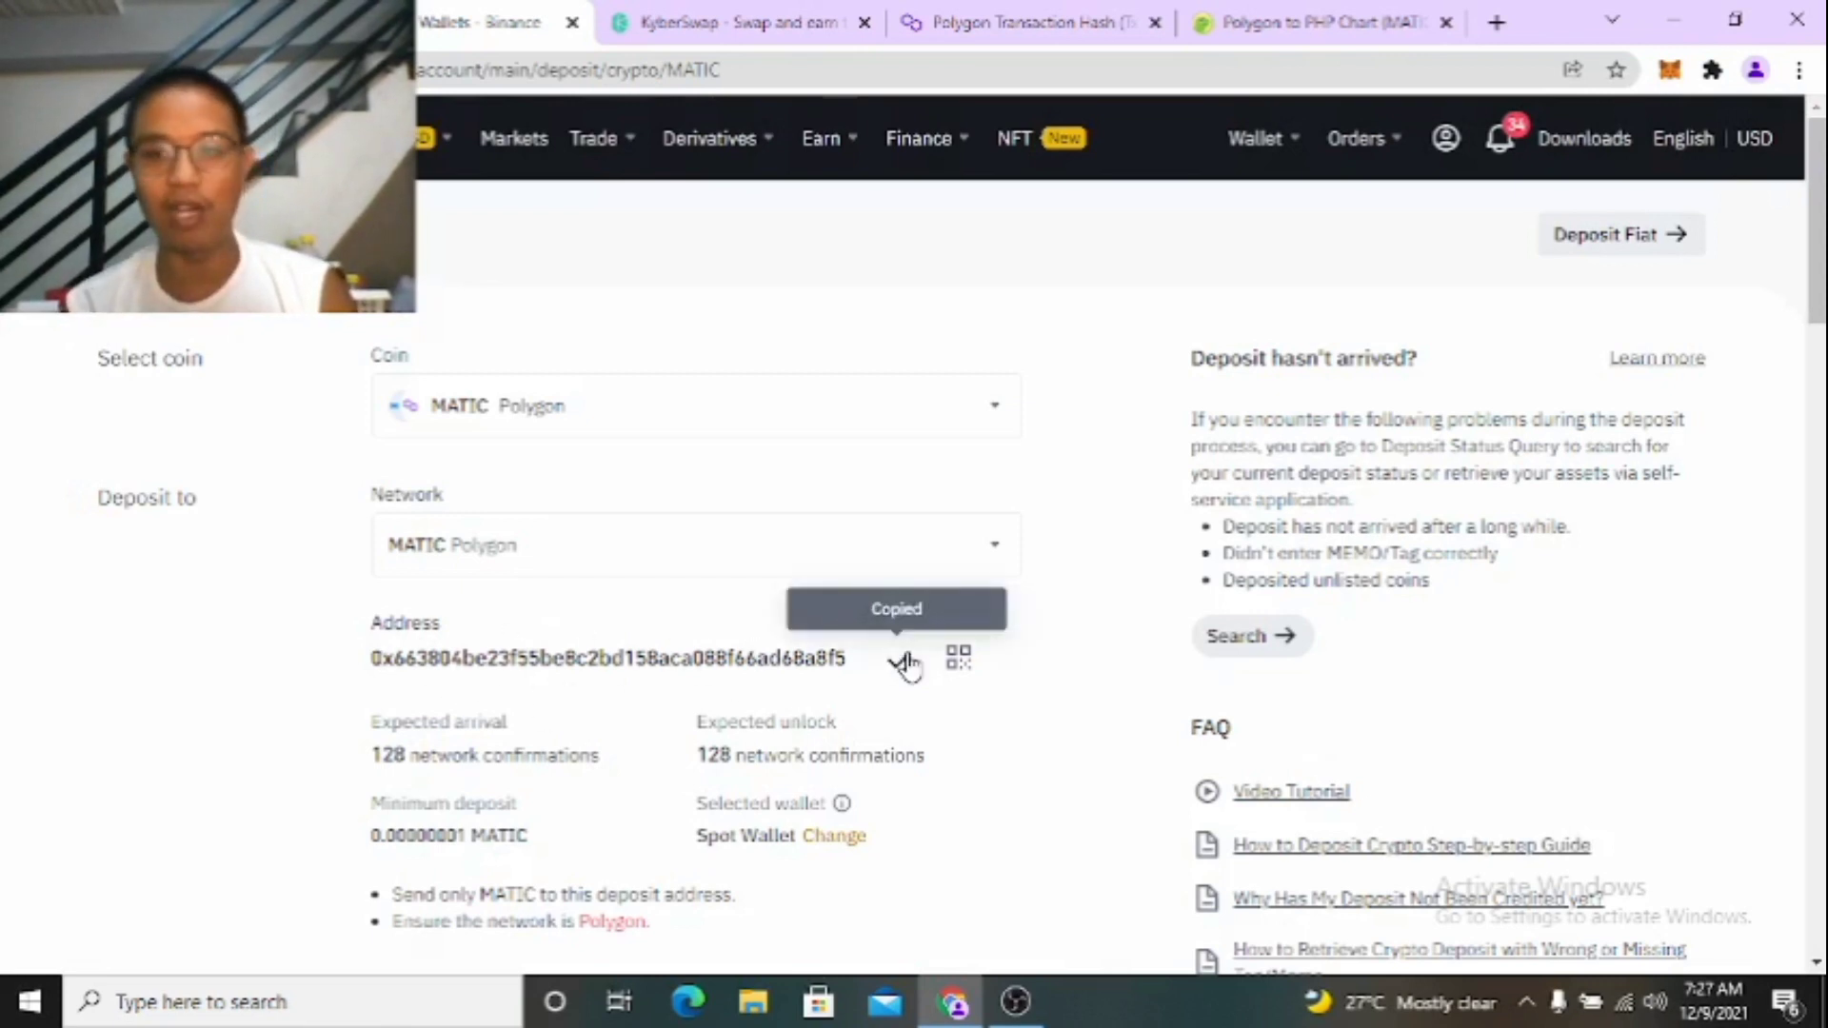
left_click(1670, 71)
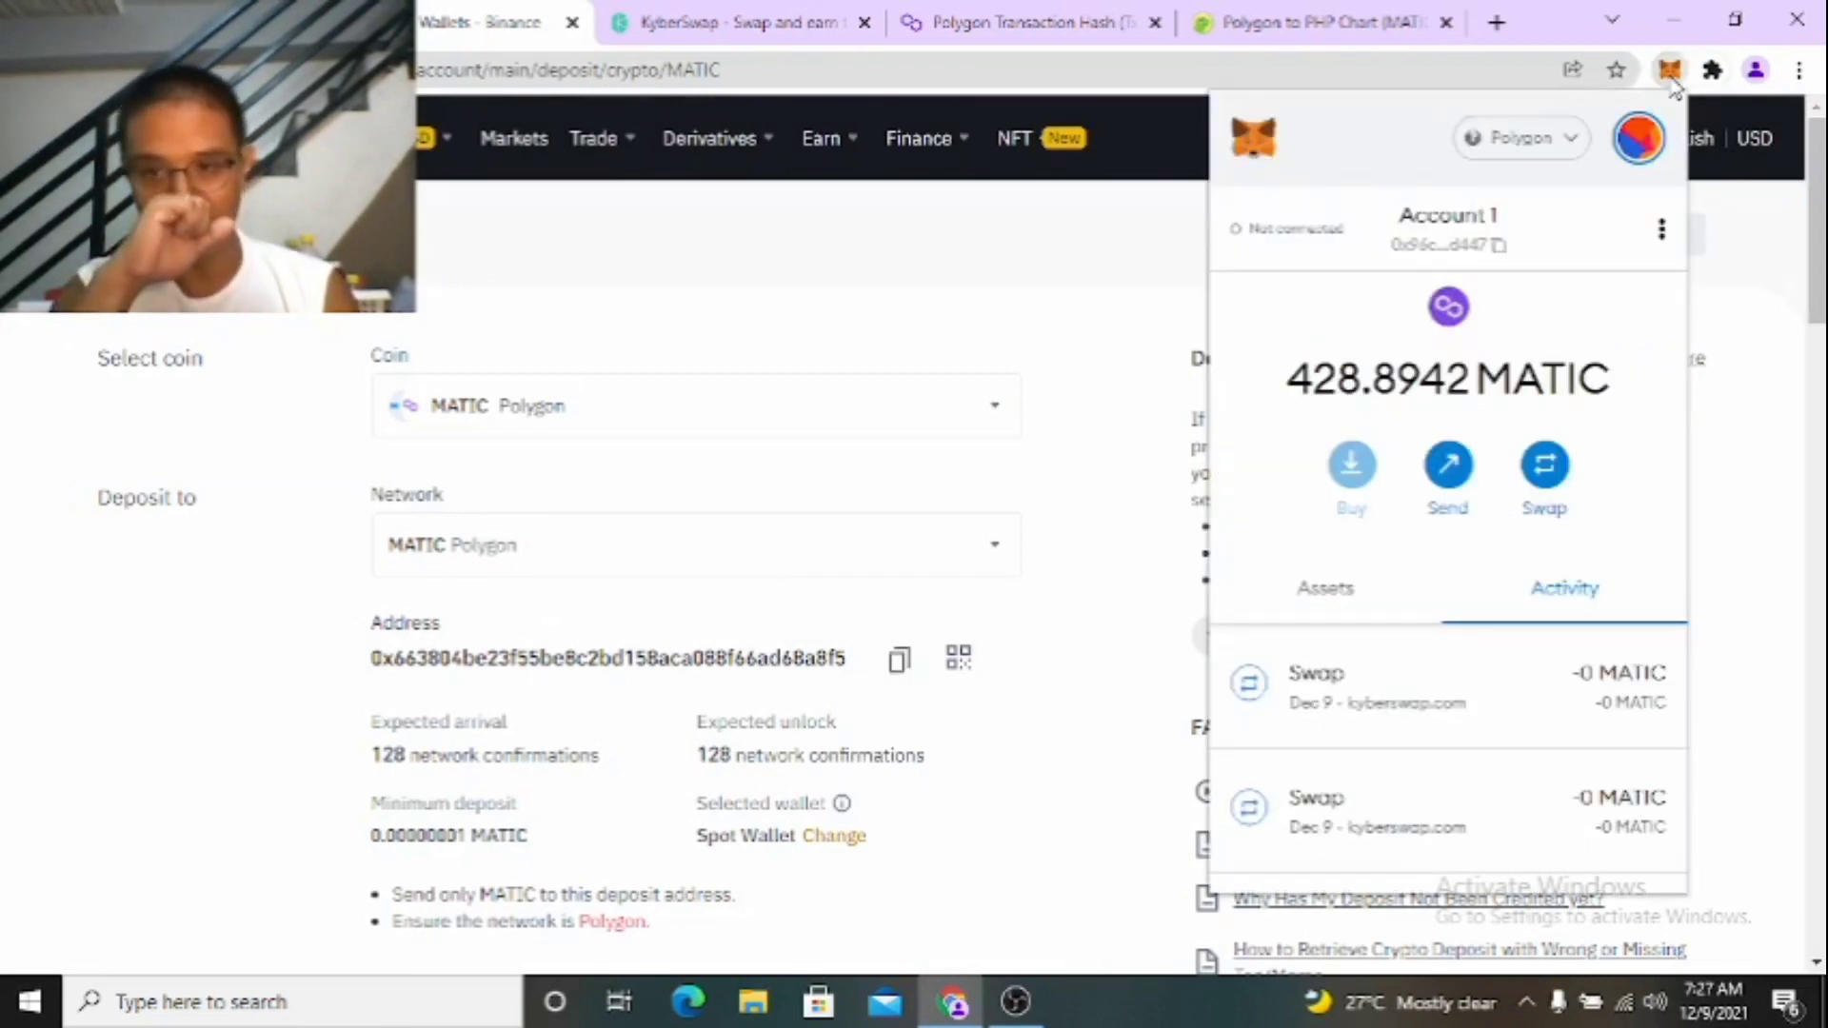
left_click(1449, 466)
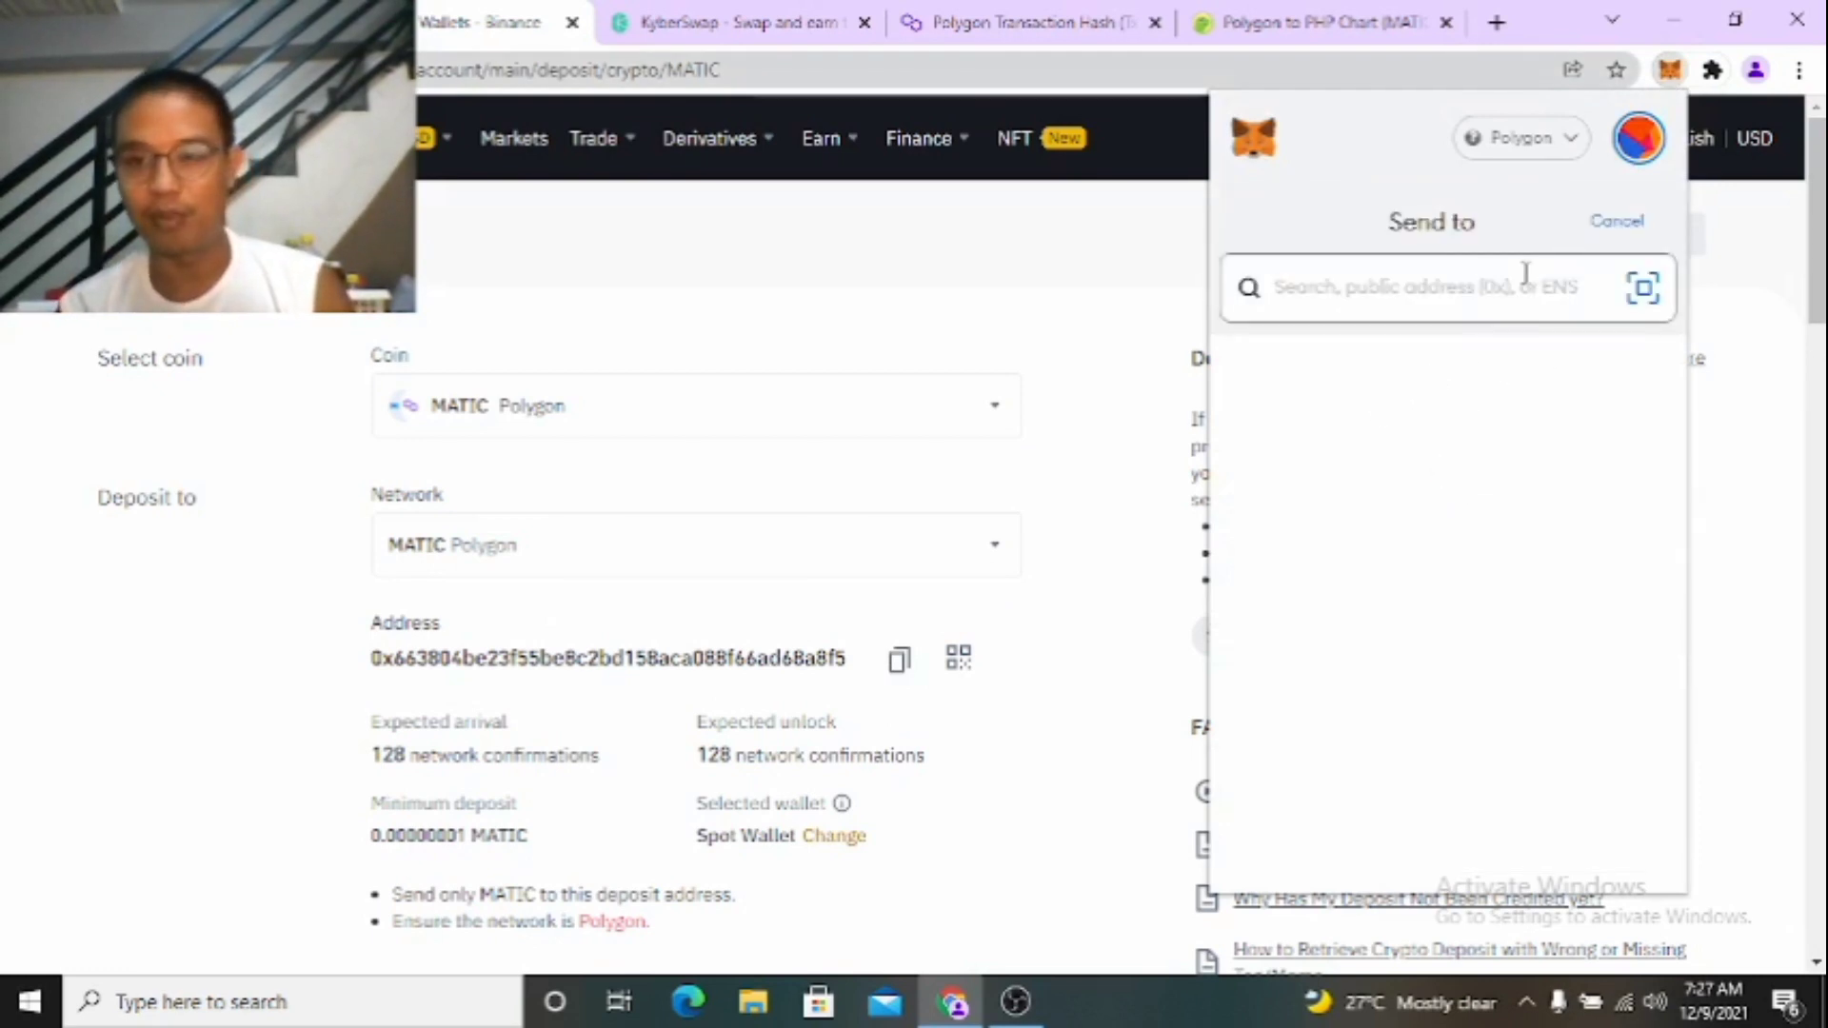
right_click(1483, 289)
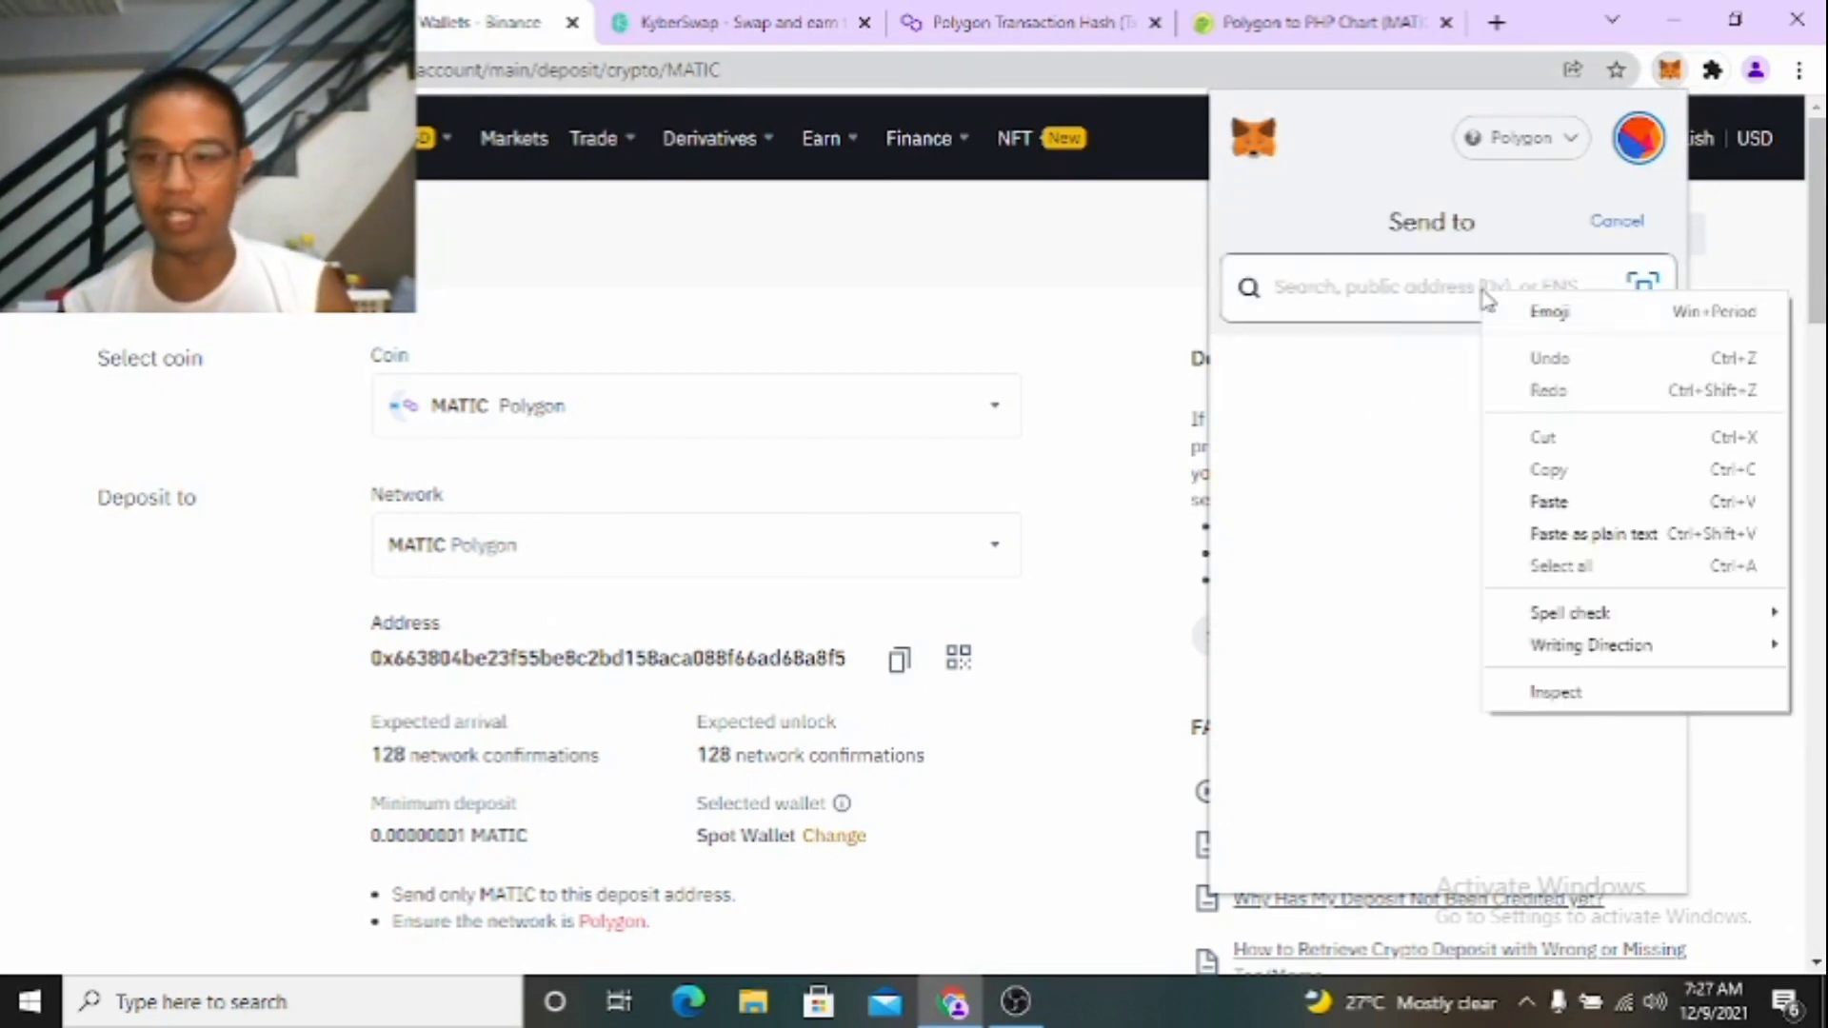
left_click(1549, 502)
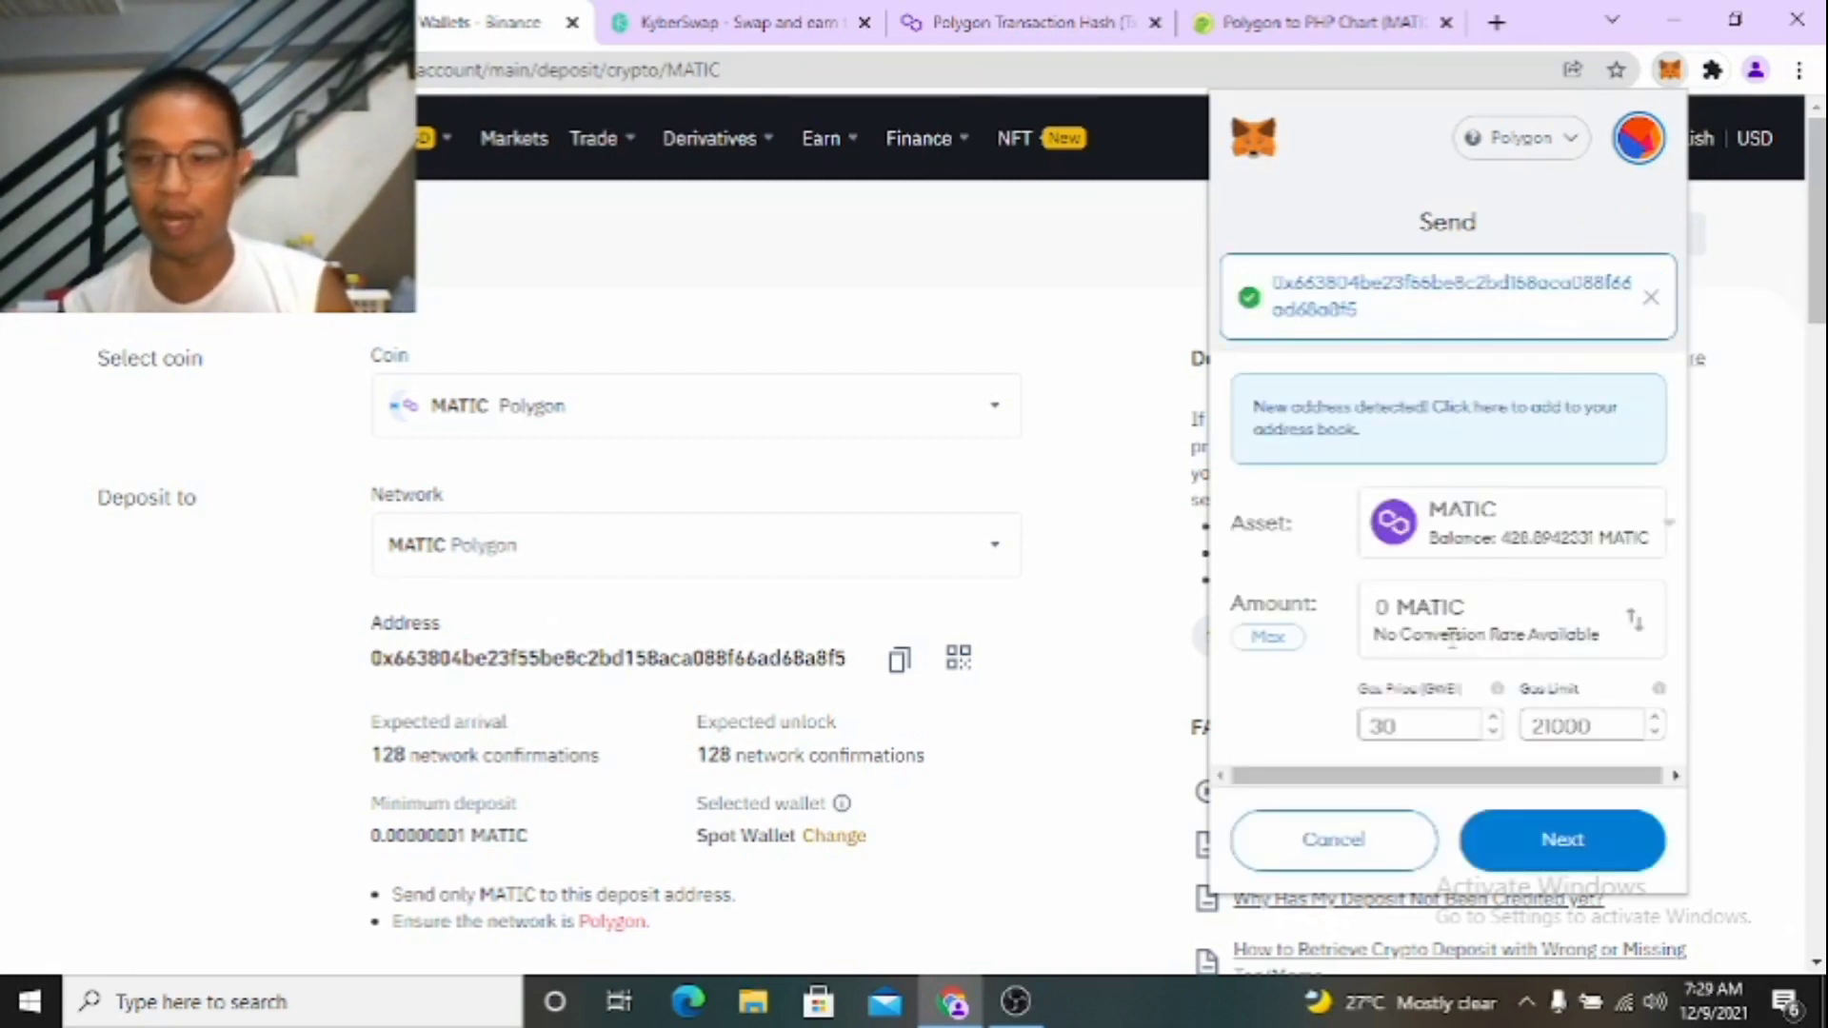
Fill in the maximum send amount, then reduce it to 423.8936031 MATIC.
left_click(1287, 647)
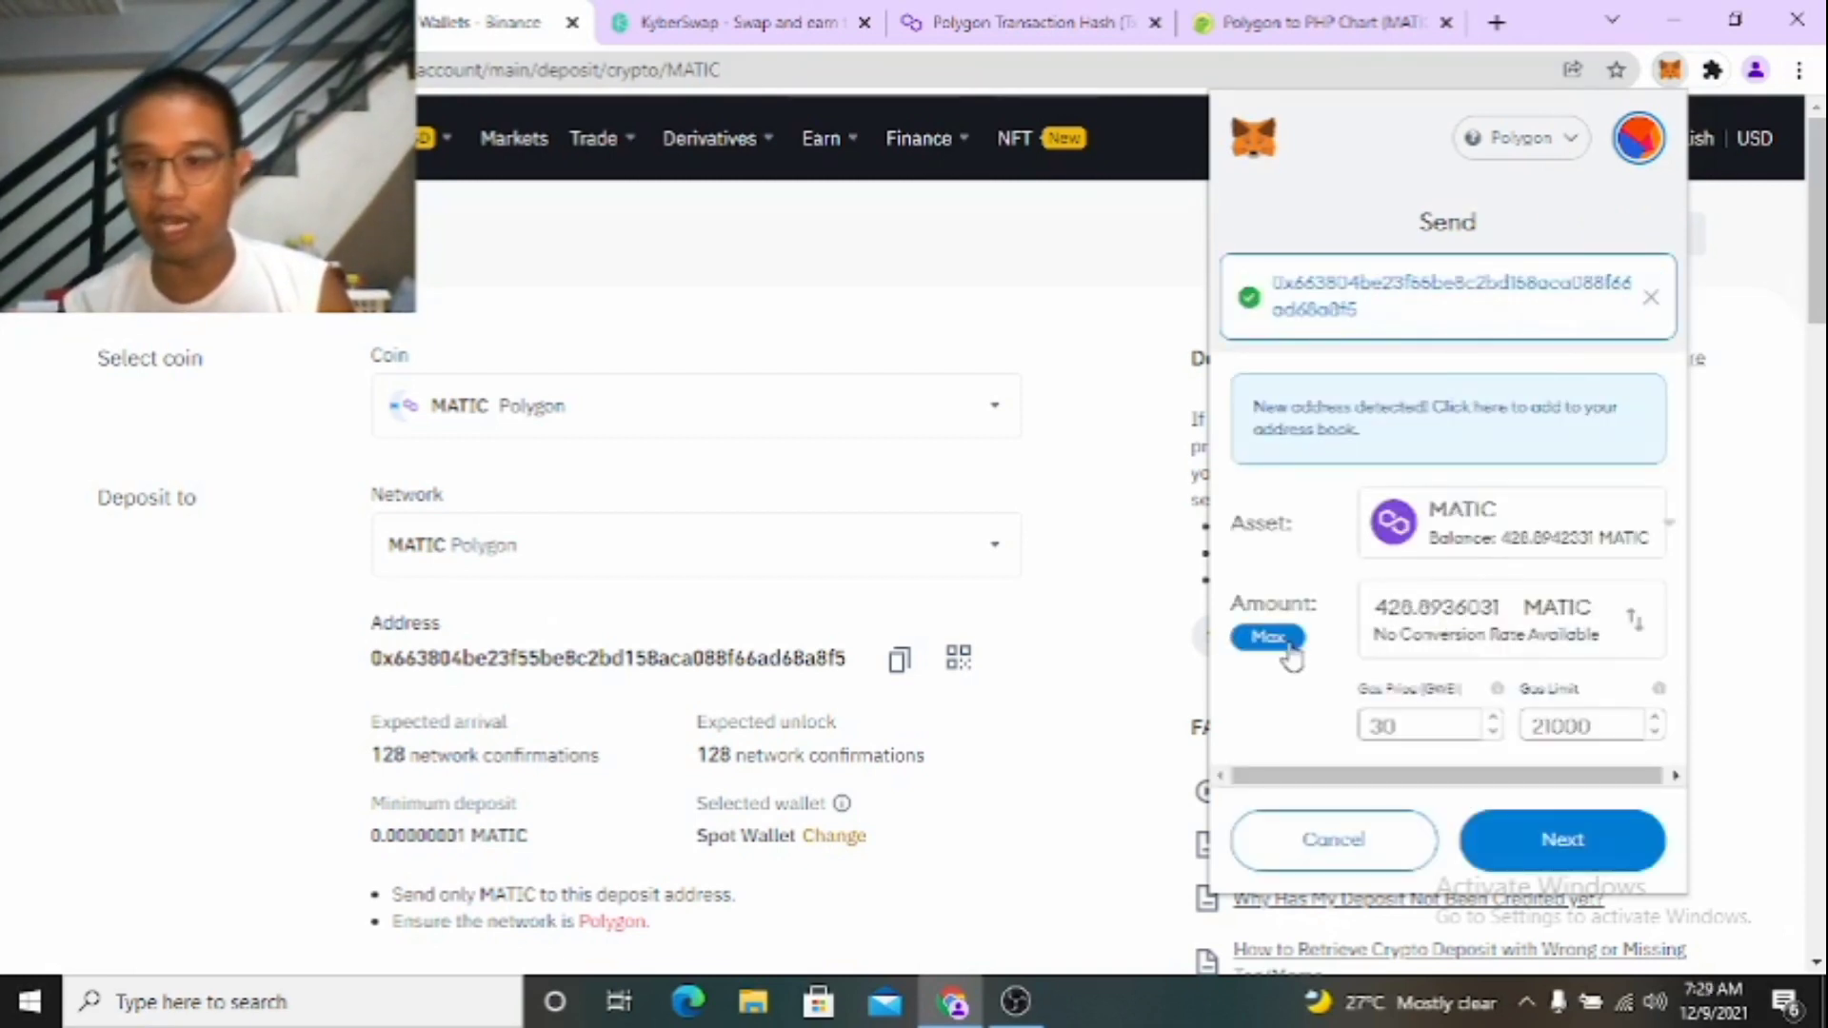
left_click(1411, 606)
key("BackSpace")
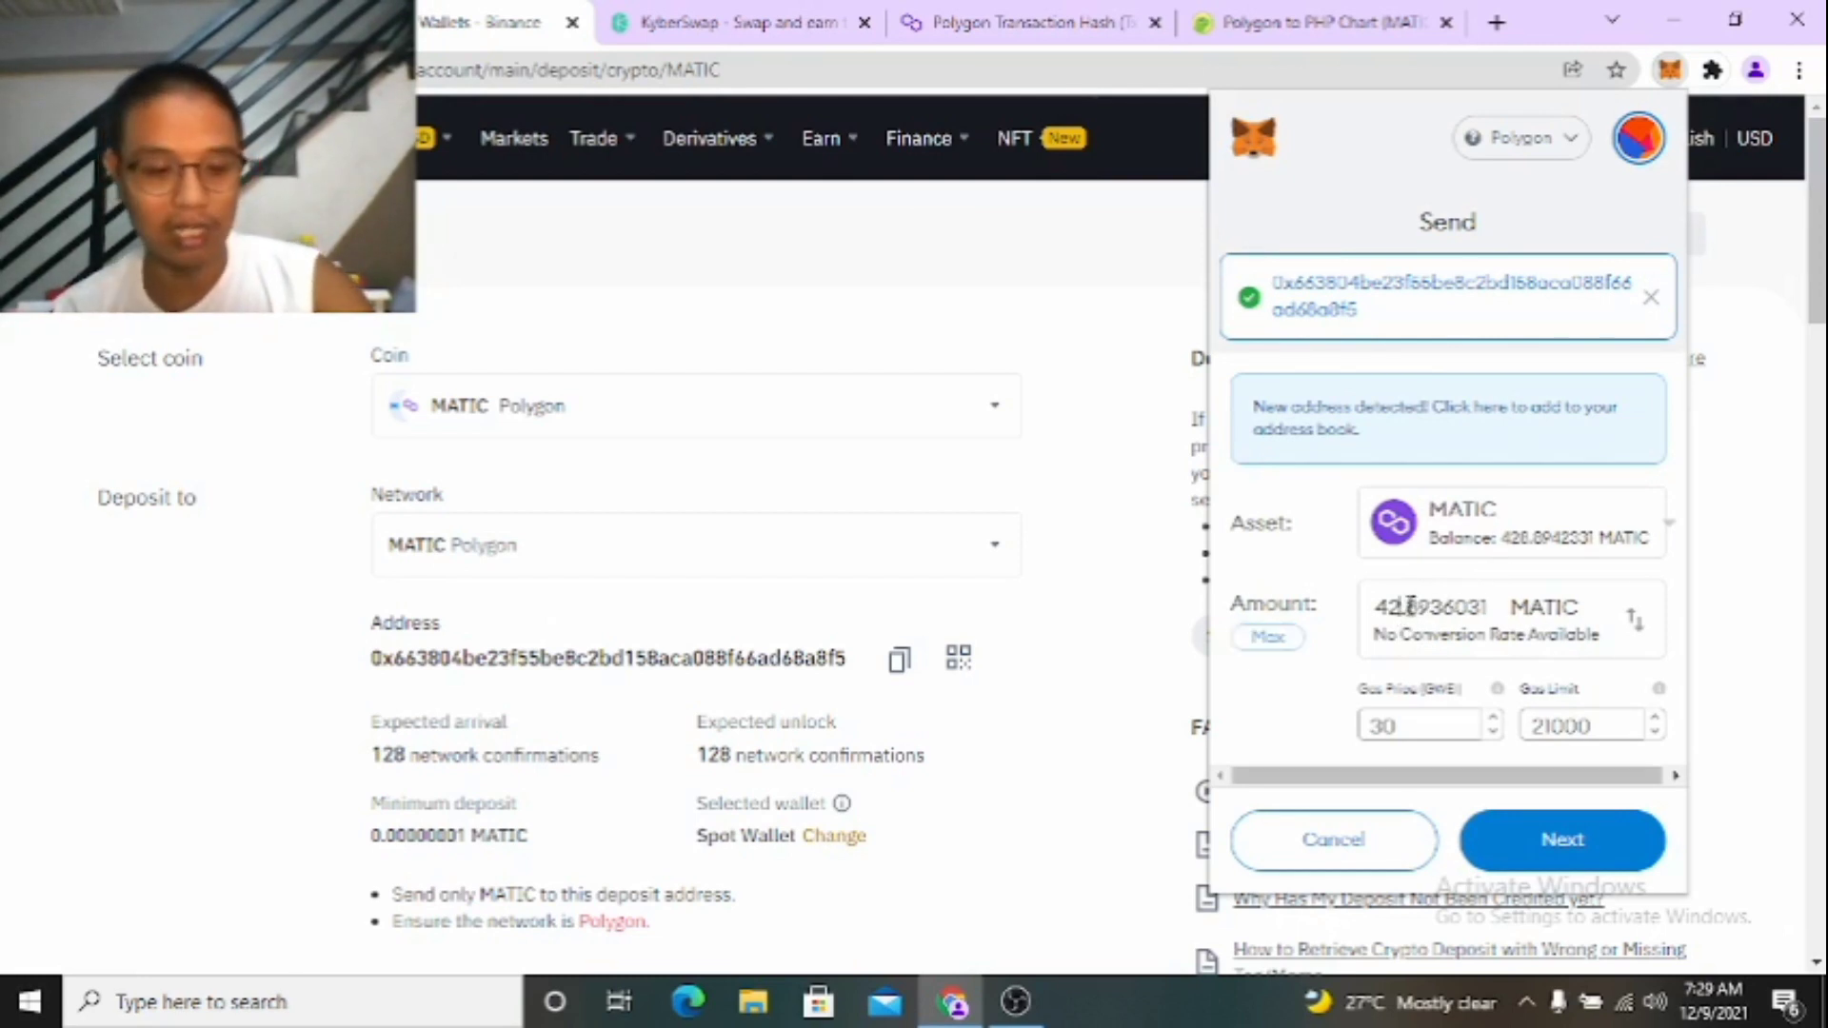
type("3")
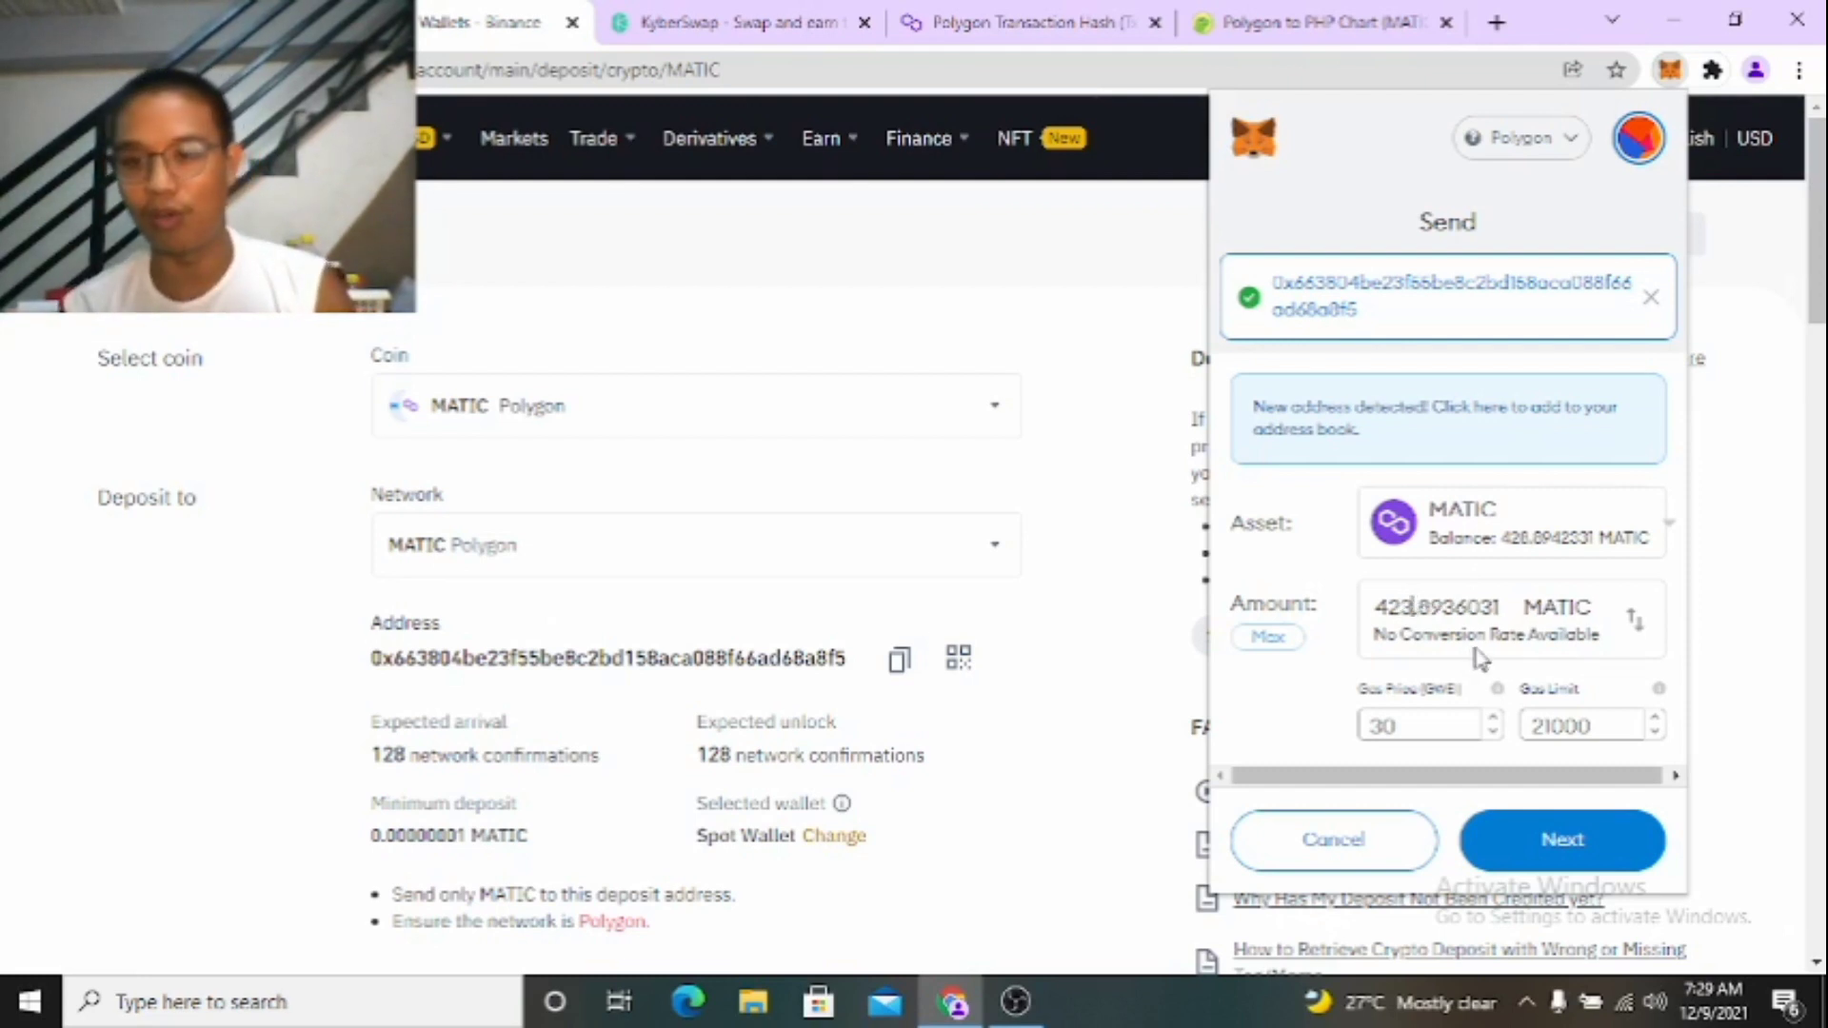
Set the transfer's gas price to 80 GWEI and proceed to the transaction review.
double_click(1412, 736)
type("80")
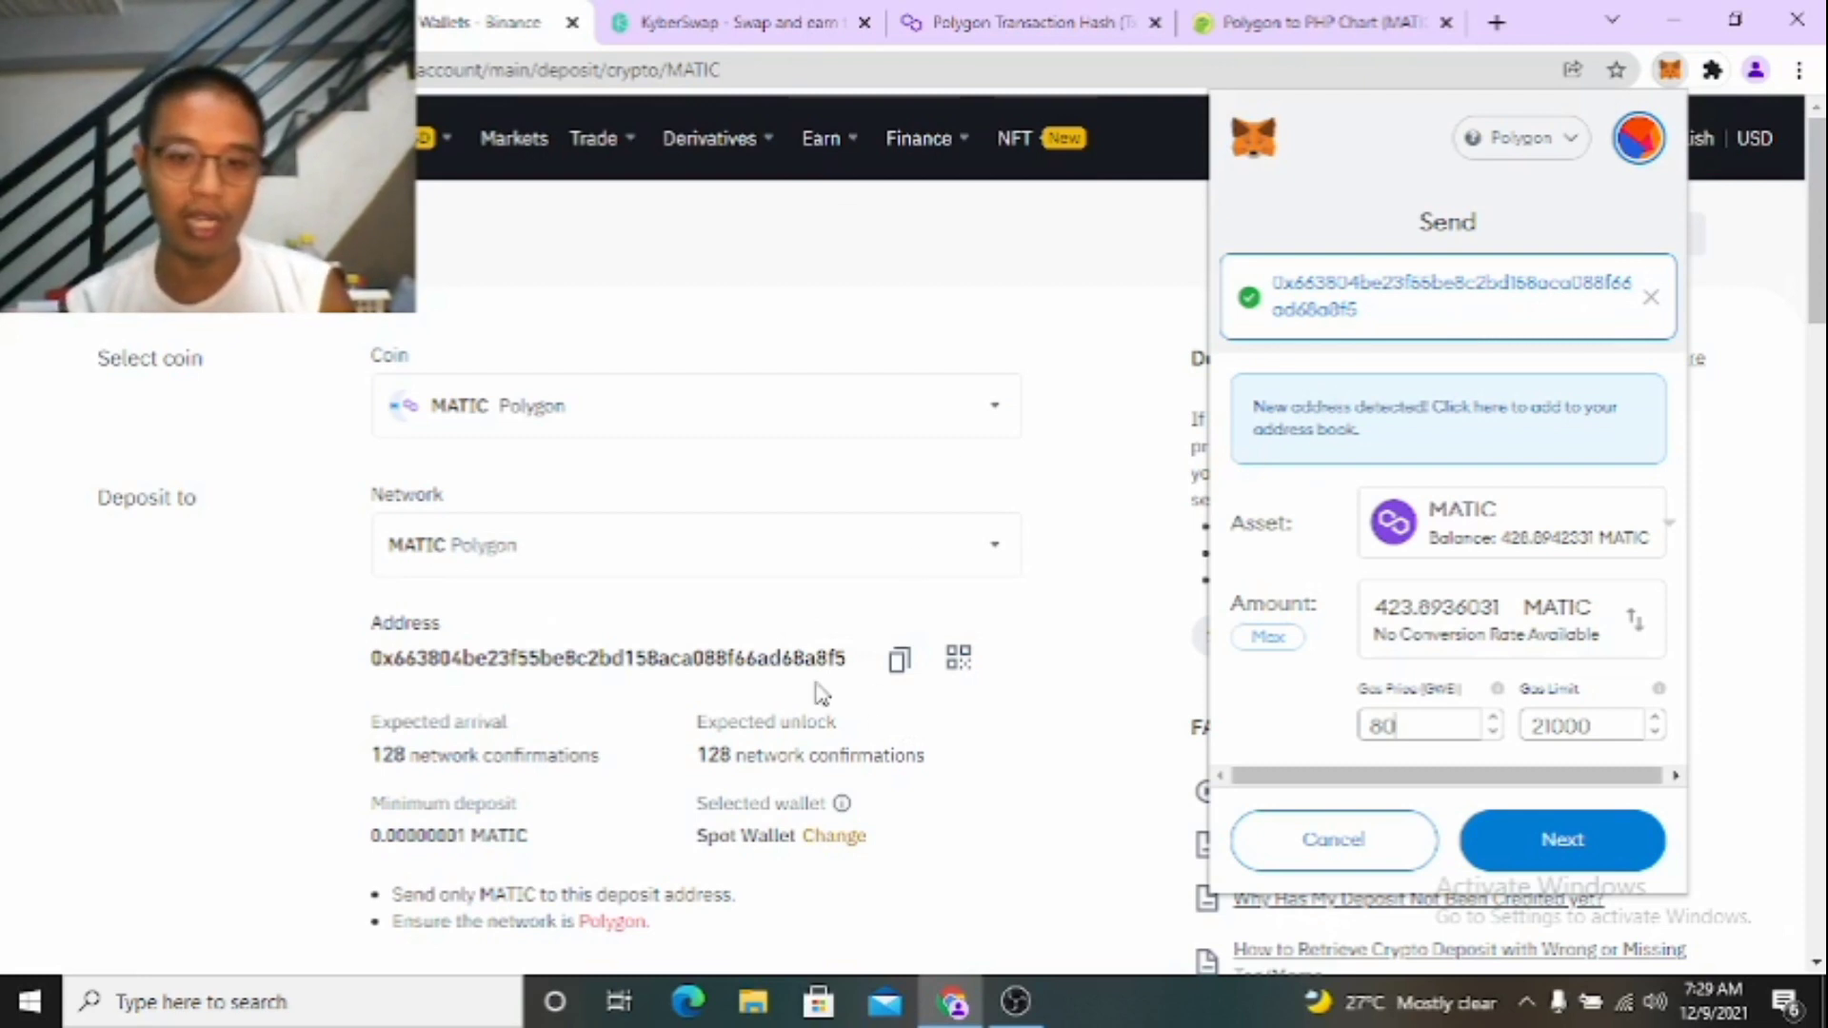
left_click(1352, 733)
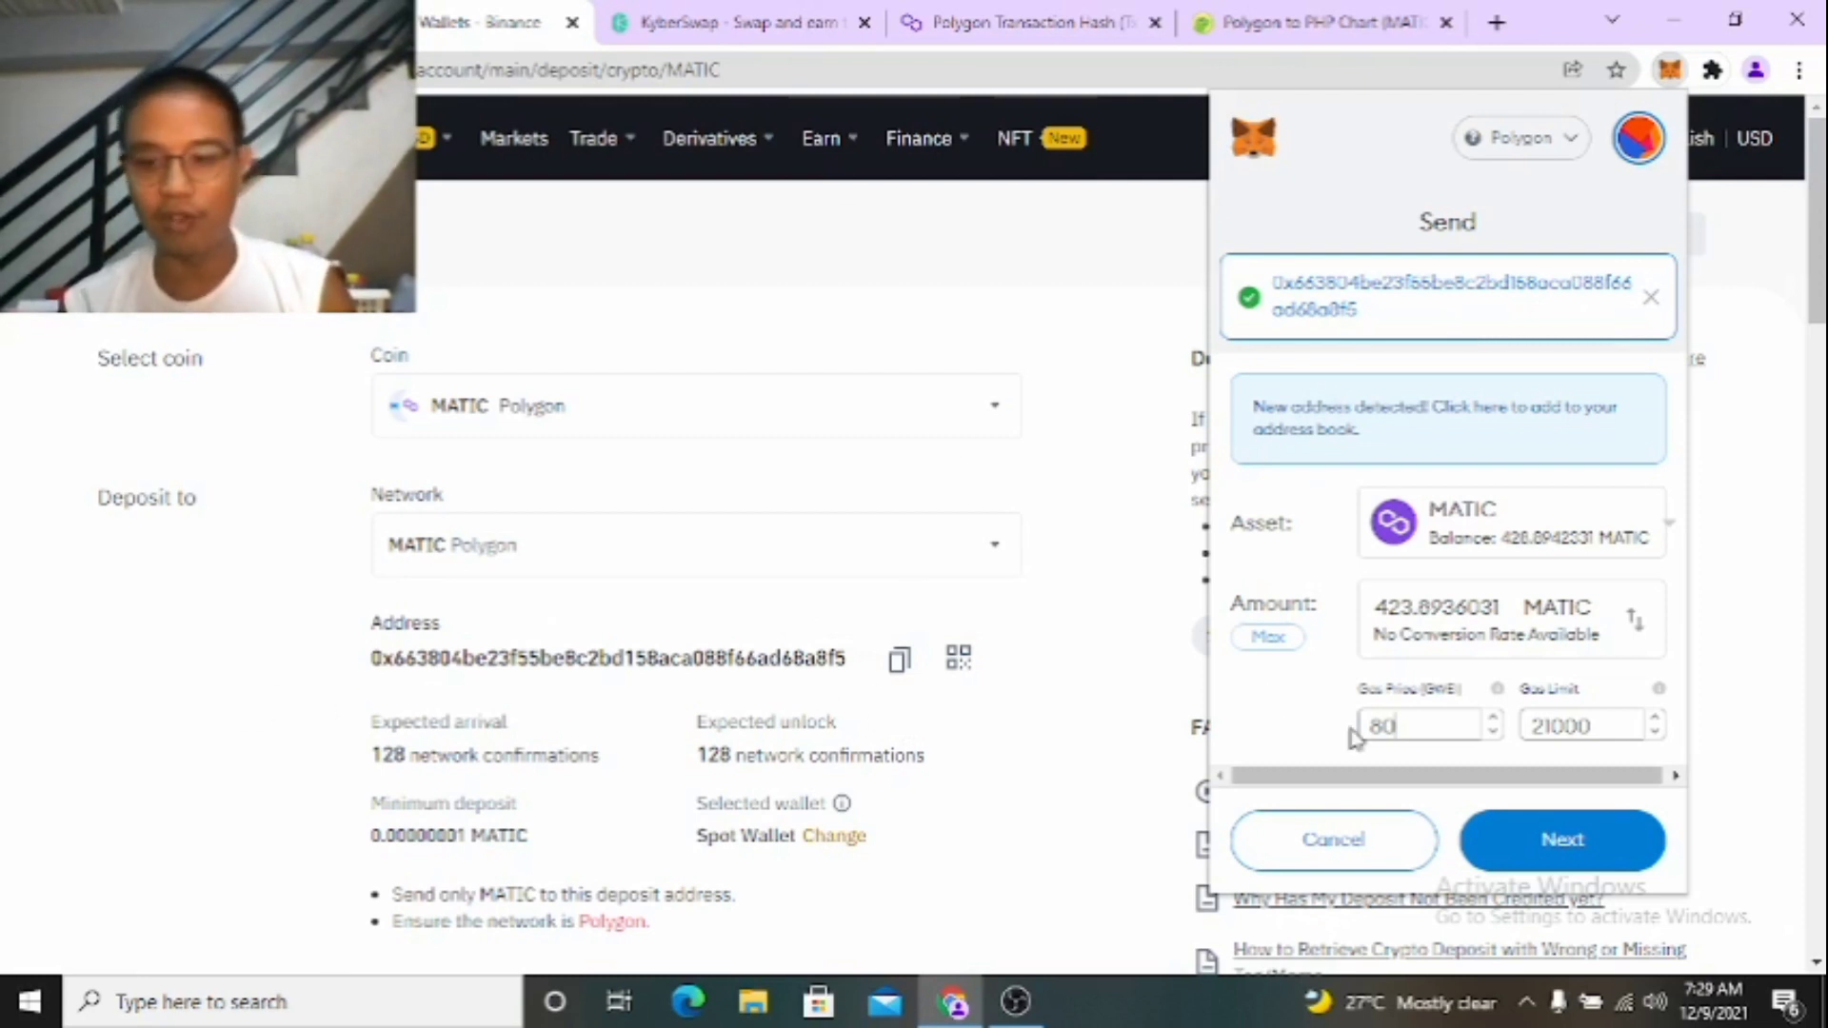
left_click(1552, 840)
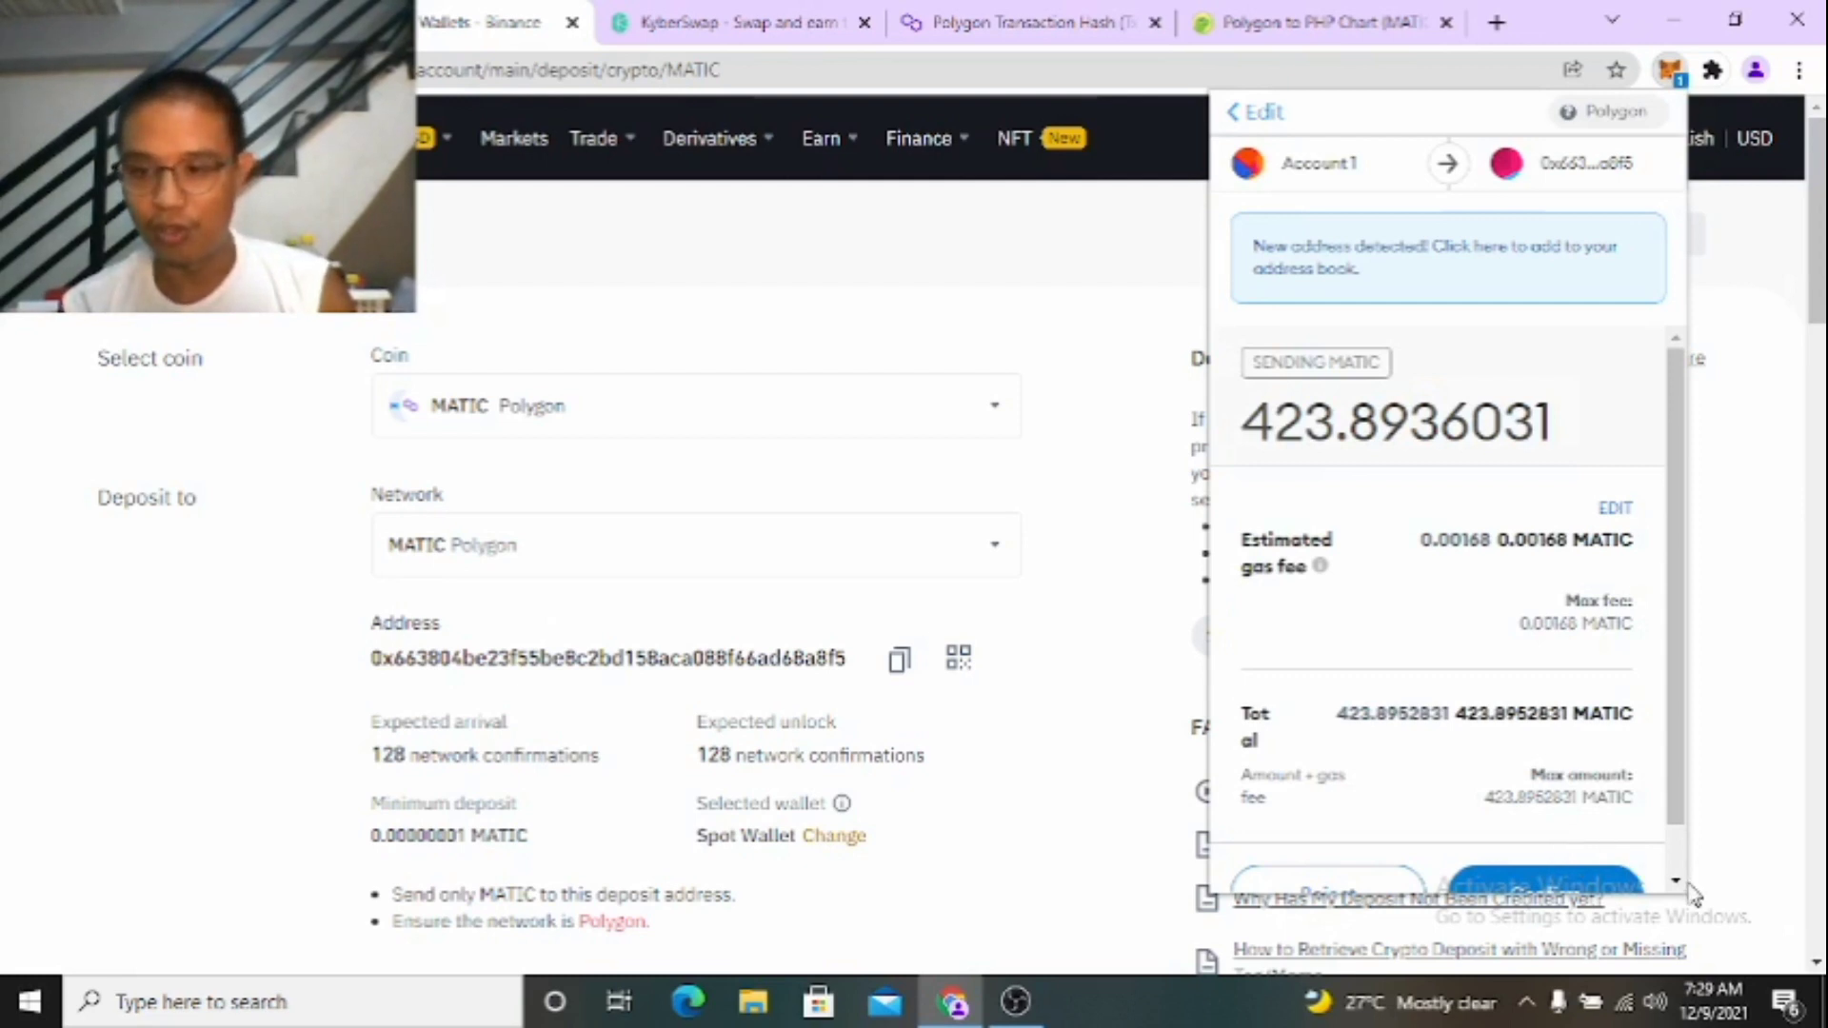
Confirm the 423.8936031 MATIC transfer, and check the details of the send transaction in the wallet's activity.
left_click(1681, 885)
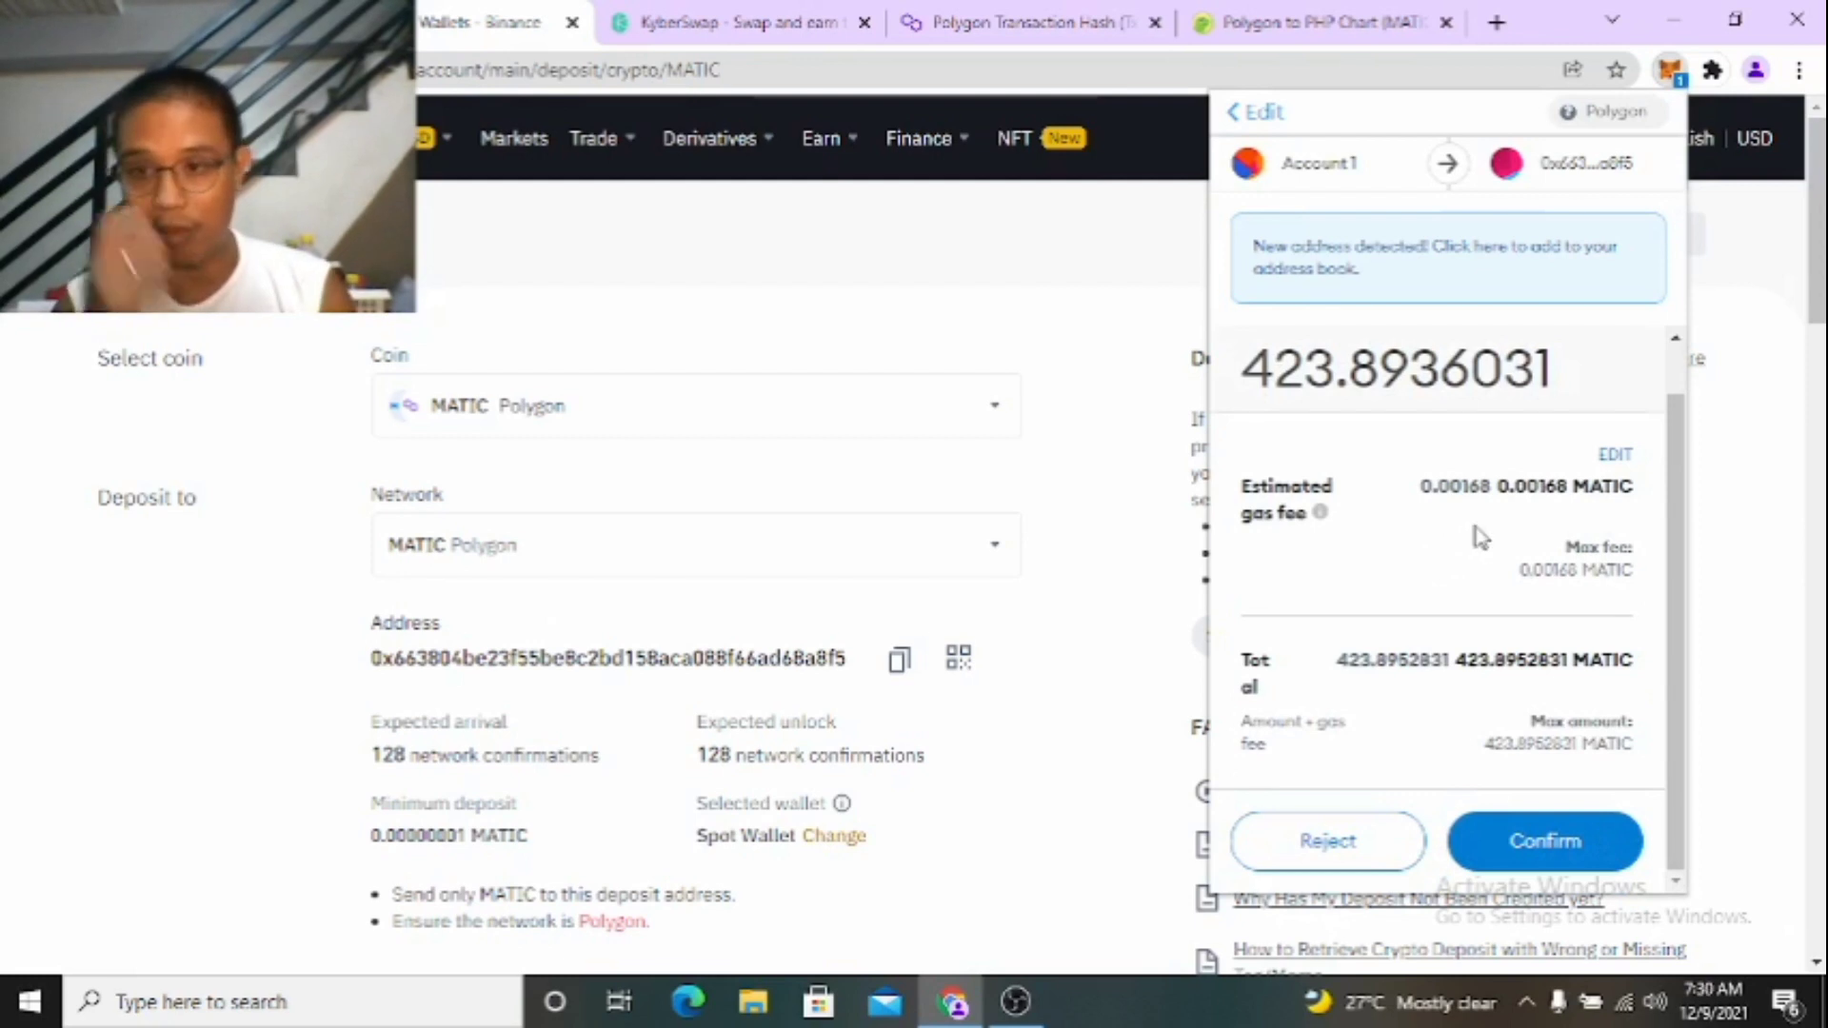
left_click(1549, 844)
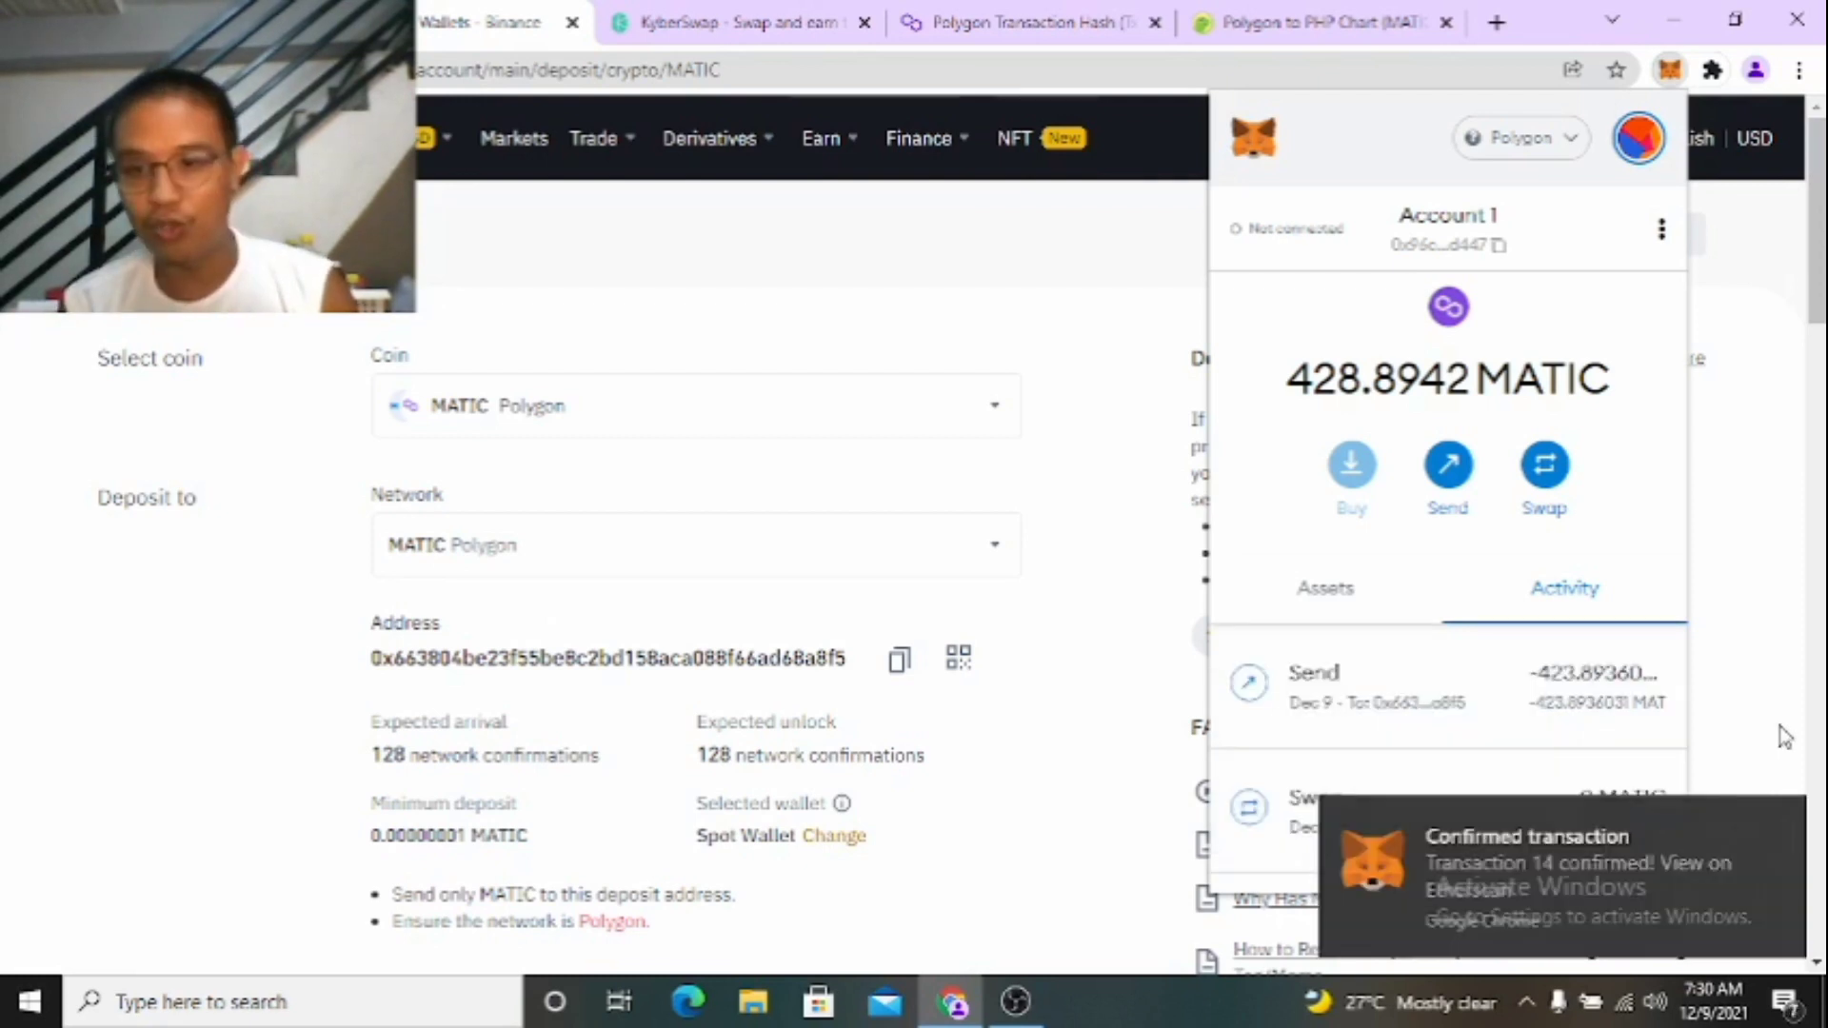
left_click(1400, 703)
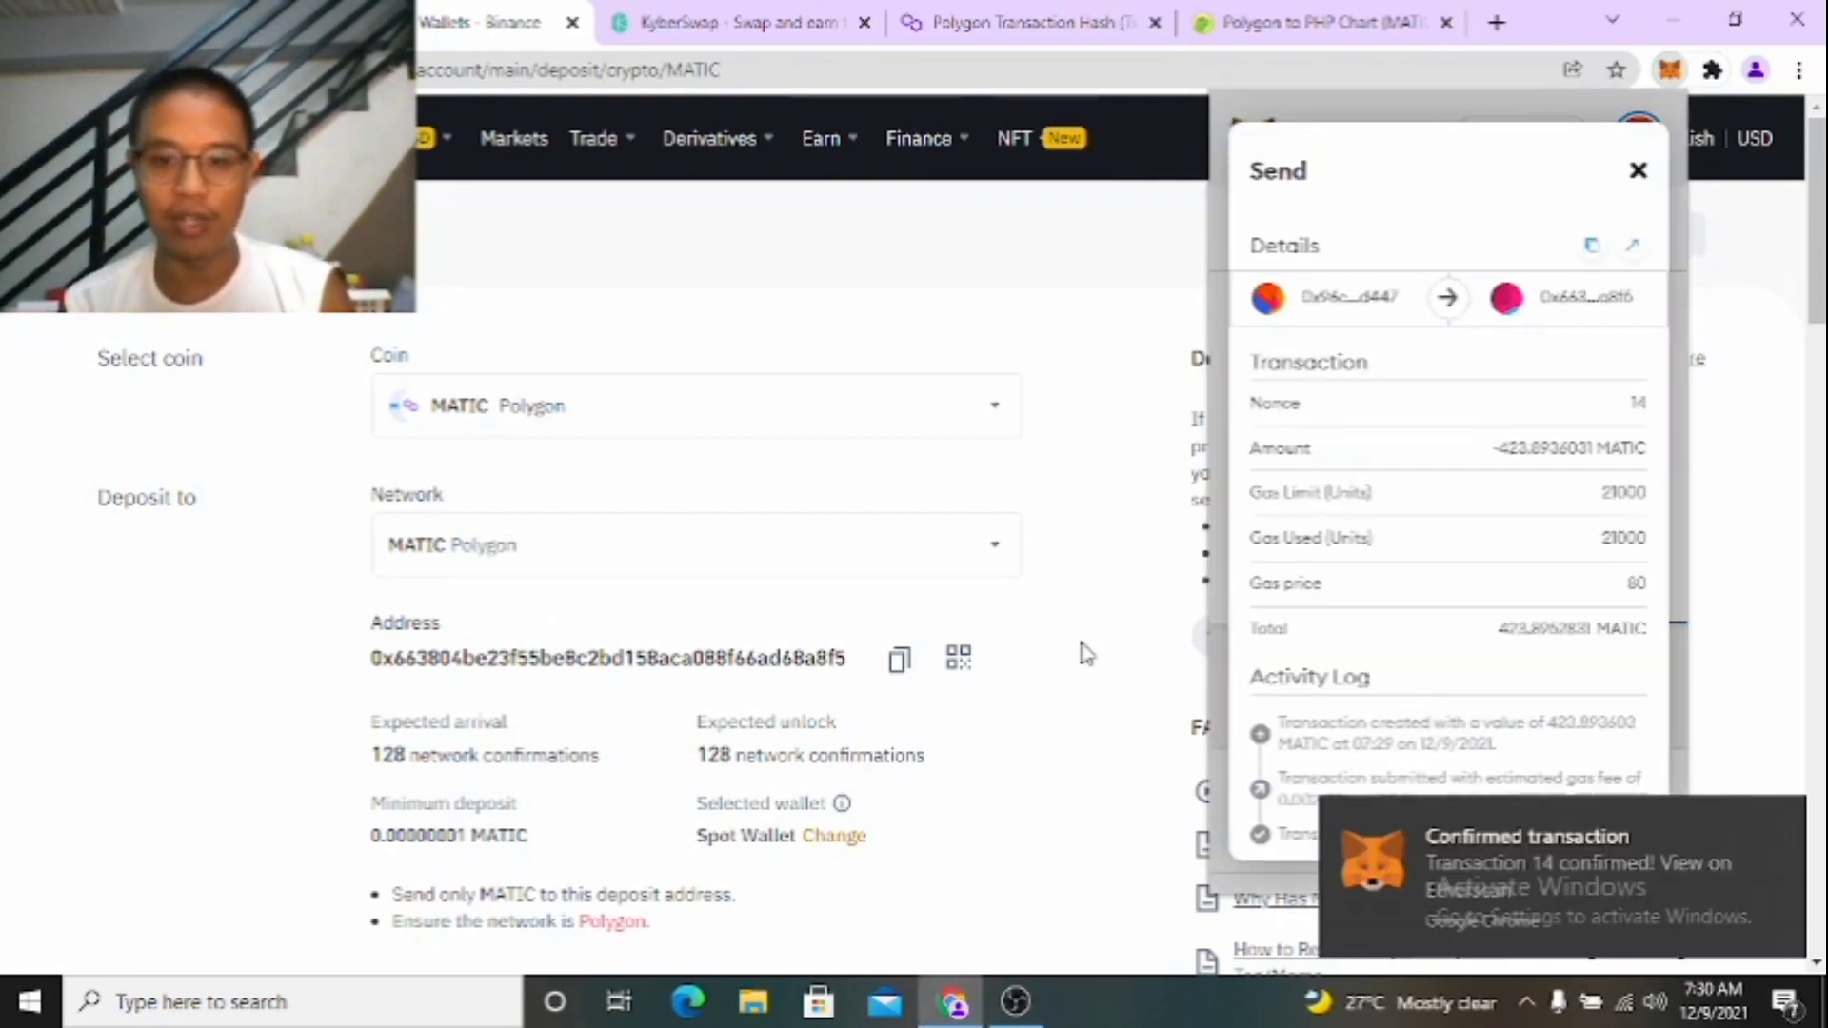
left_click(1083, 584)
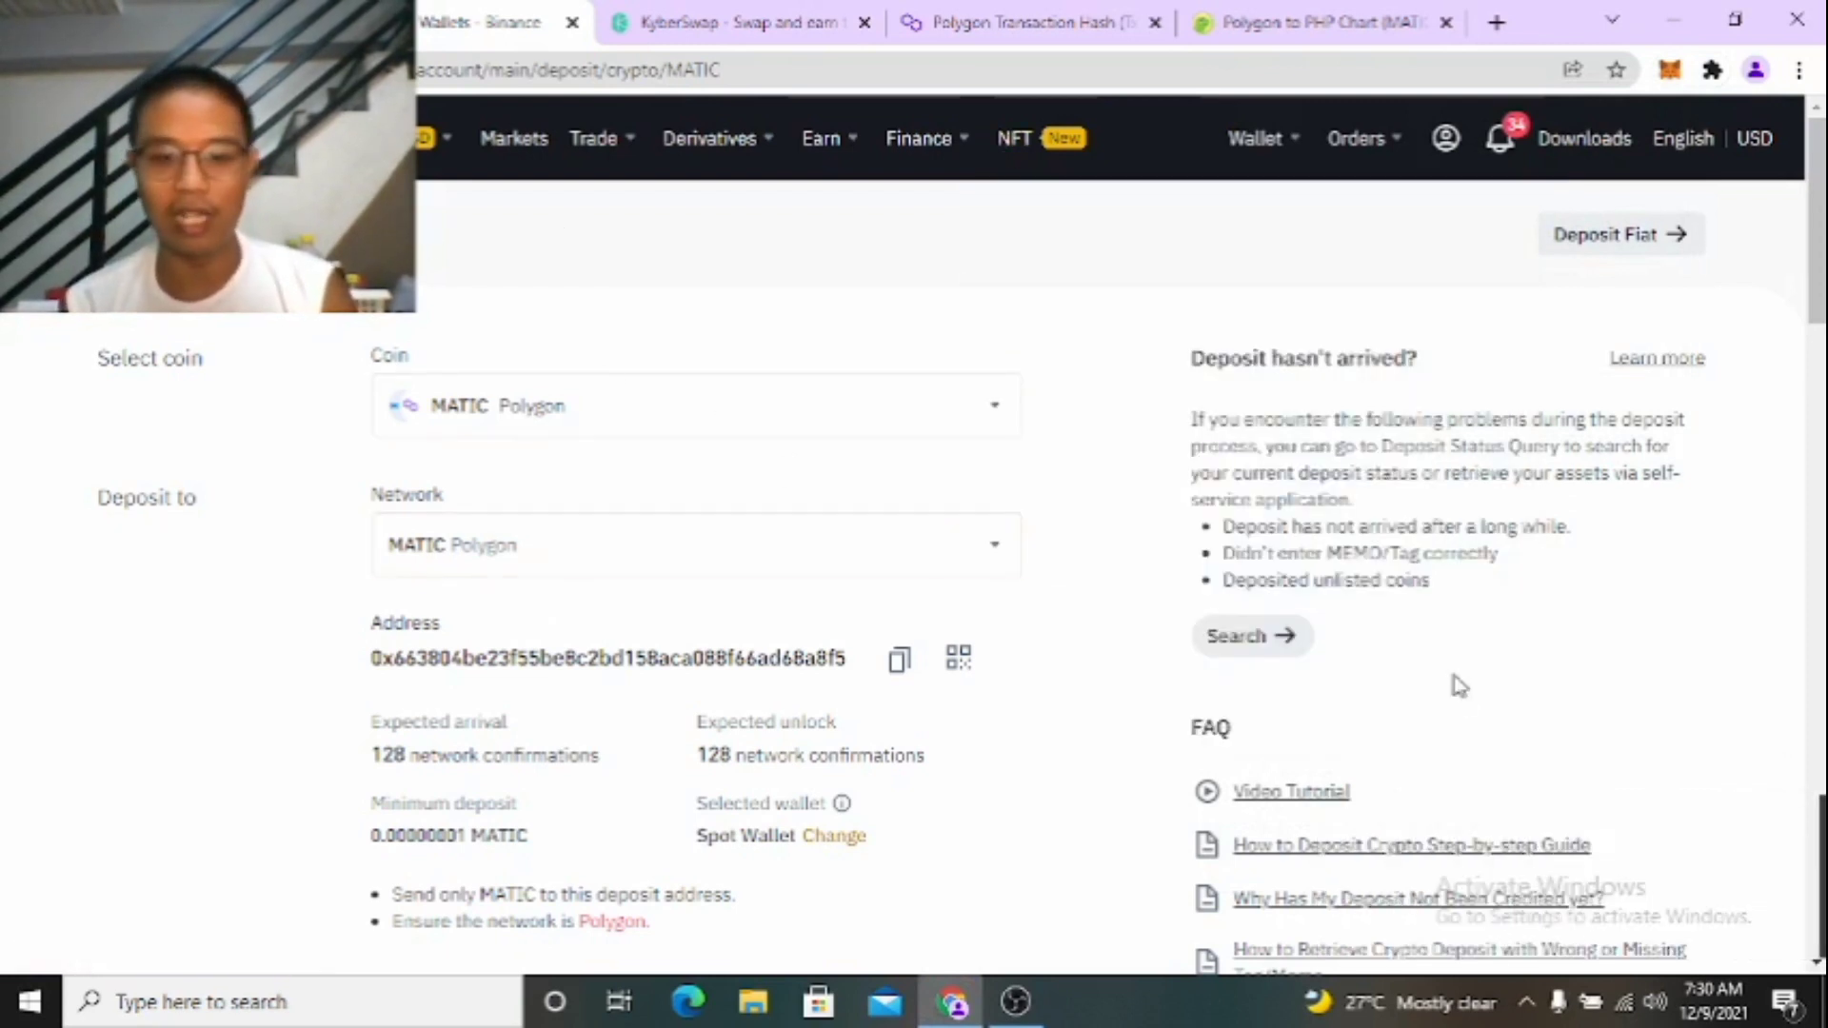
Refresh the Binance deposit page and check the status of the MATIC transfer under Recent Deposits.
left_click_drag(1814, 968, 1813, 968)
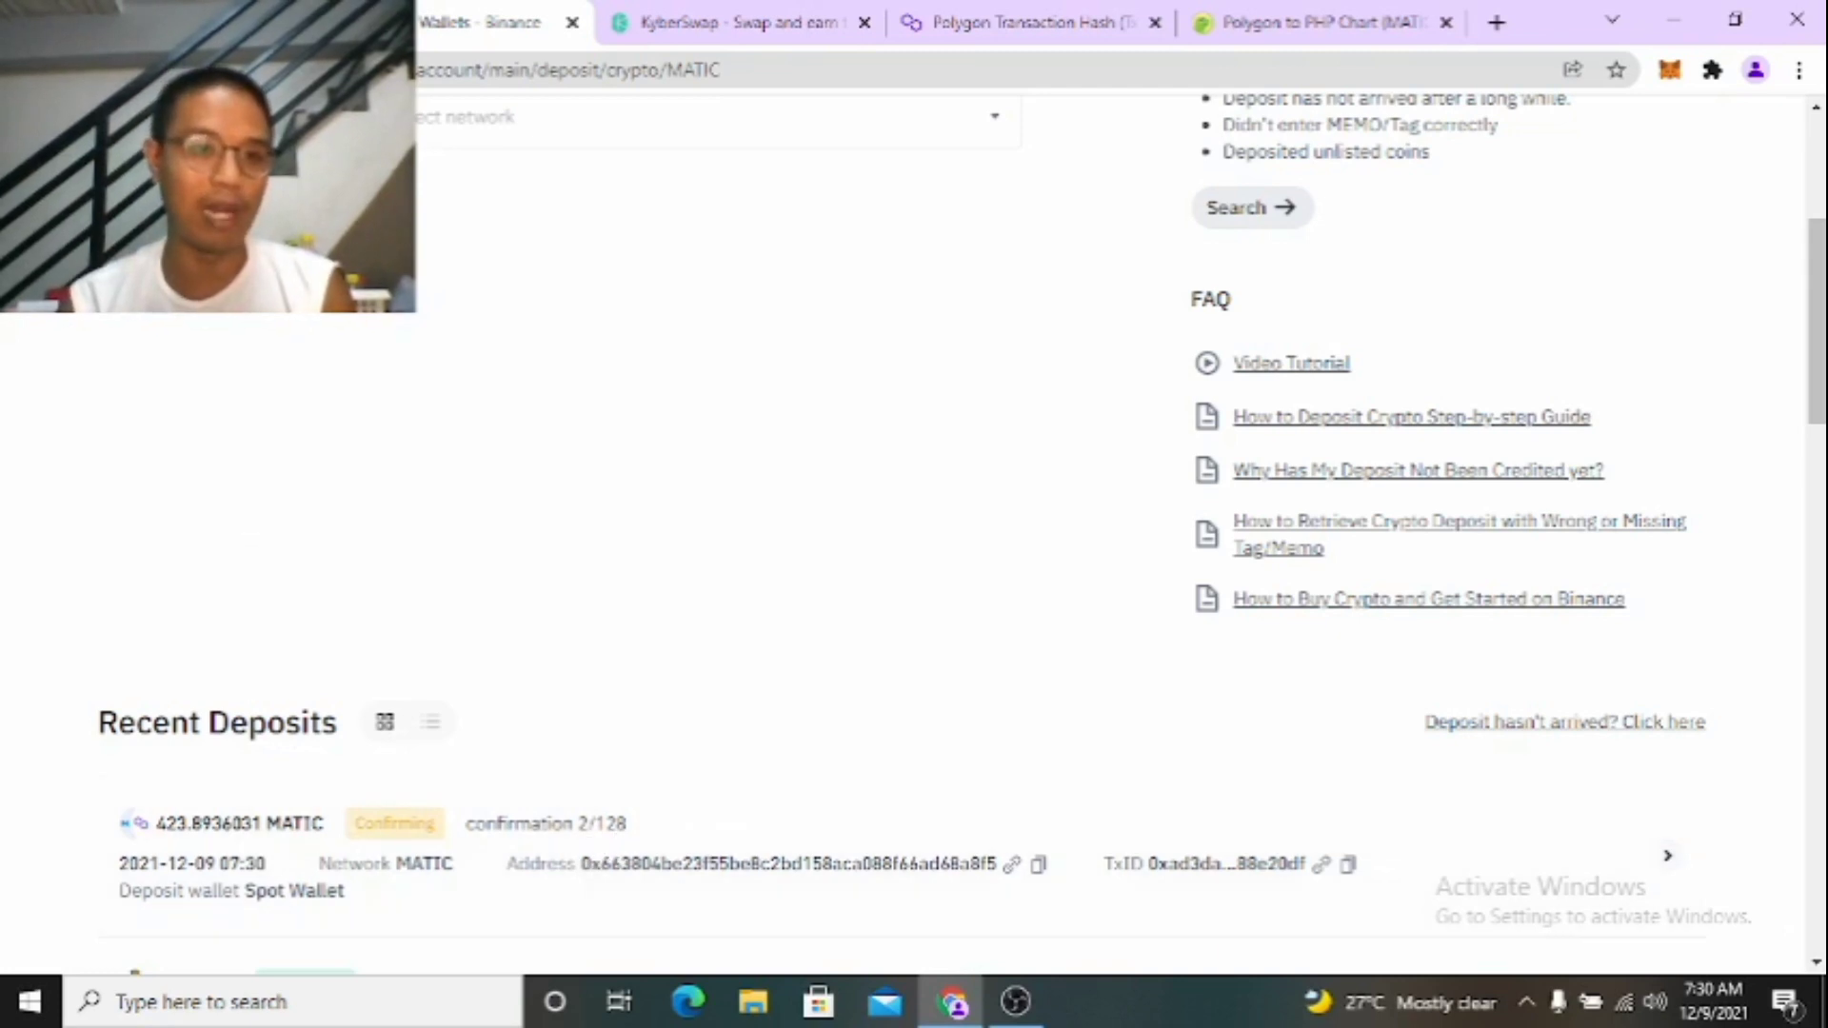
key("F5")
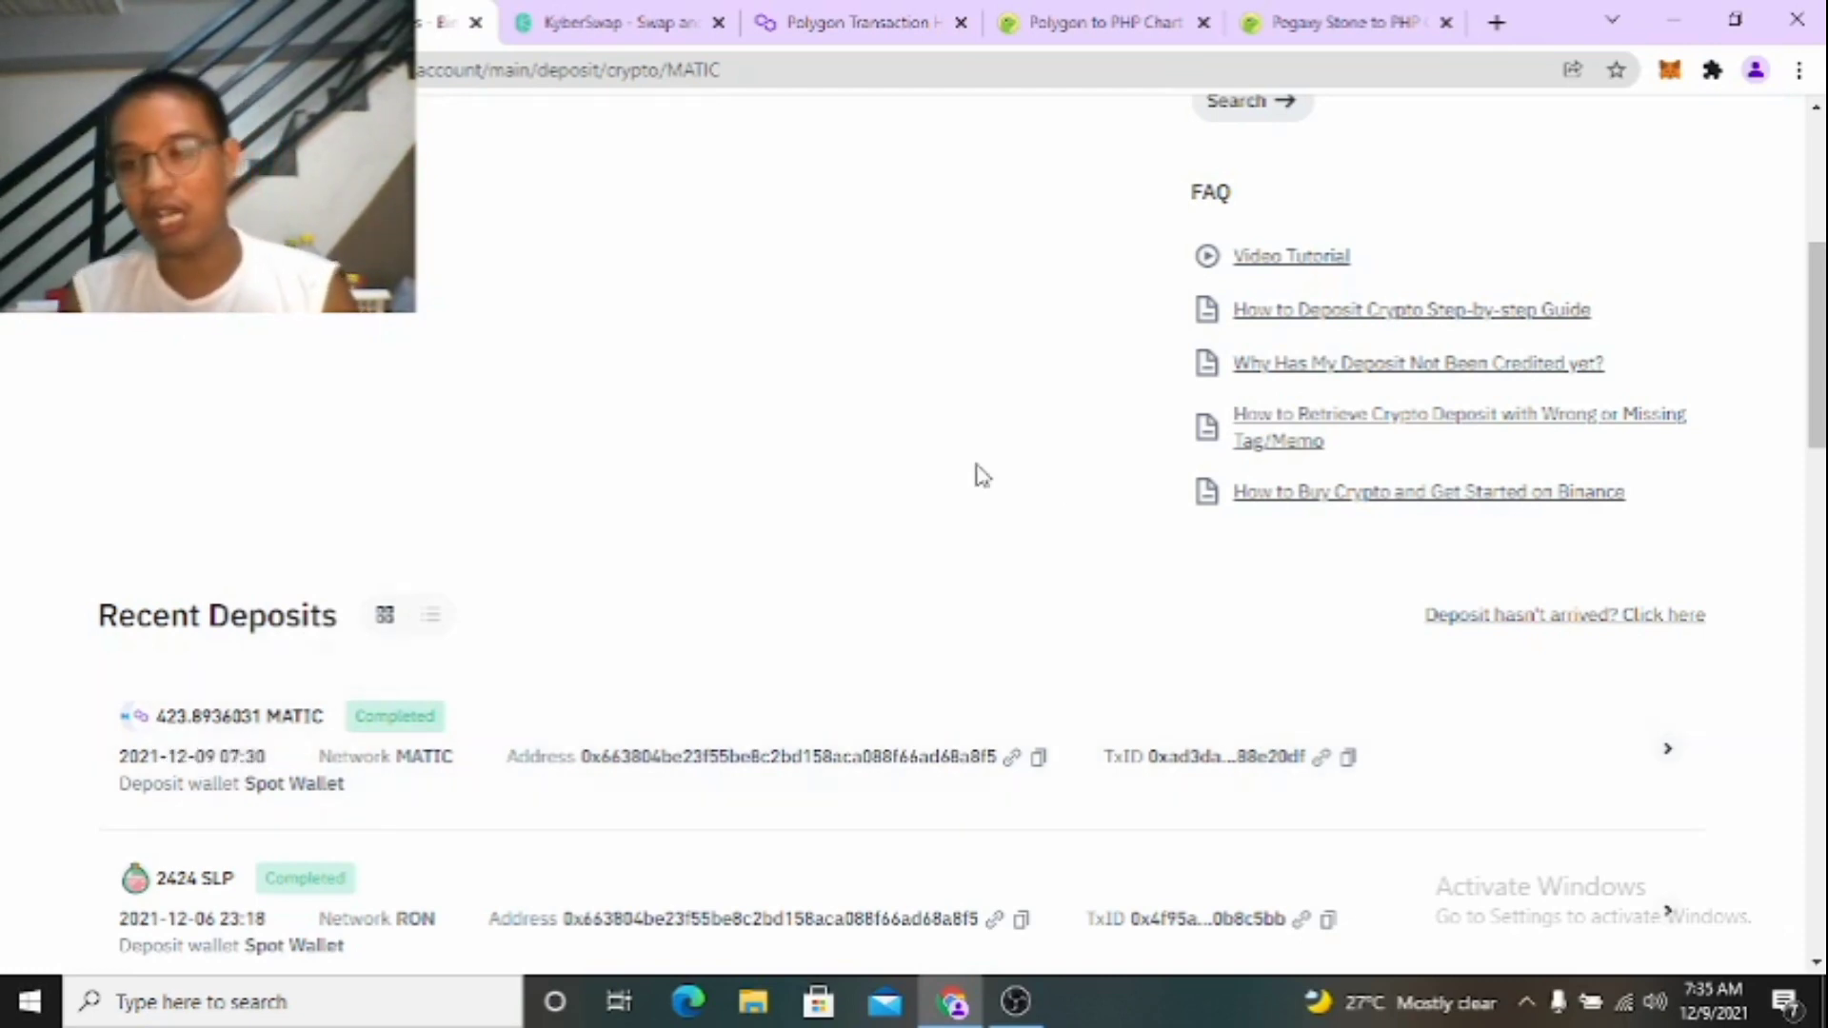
scroll(914, 533, "up", 5)
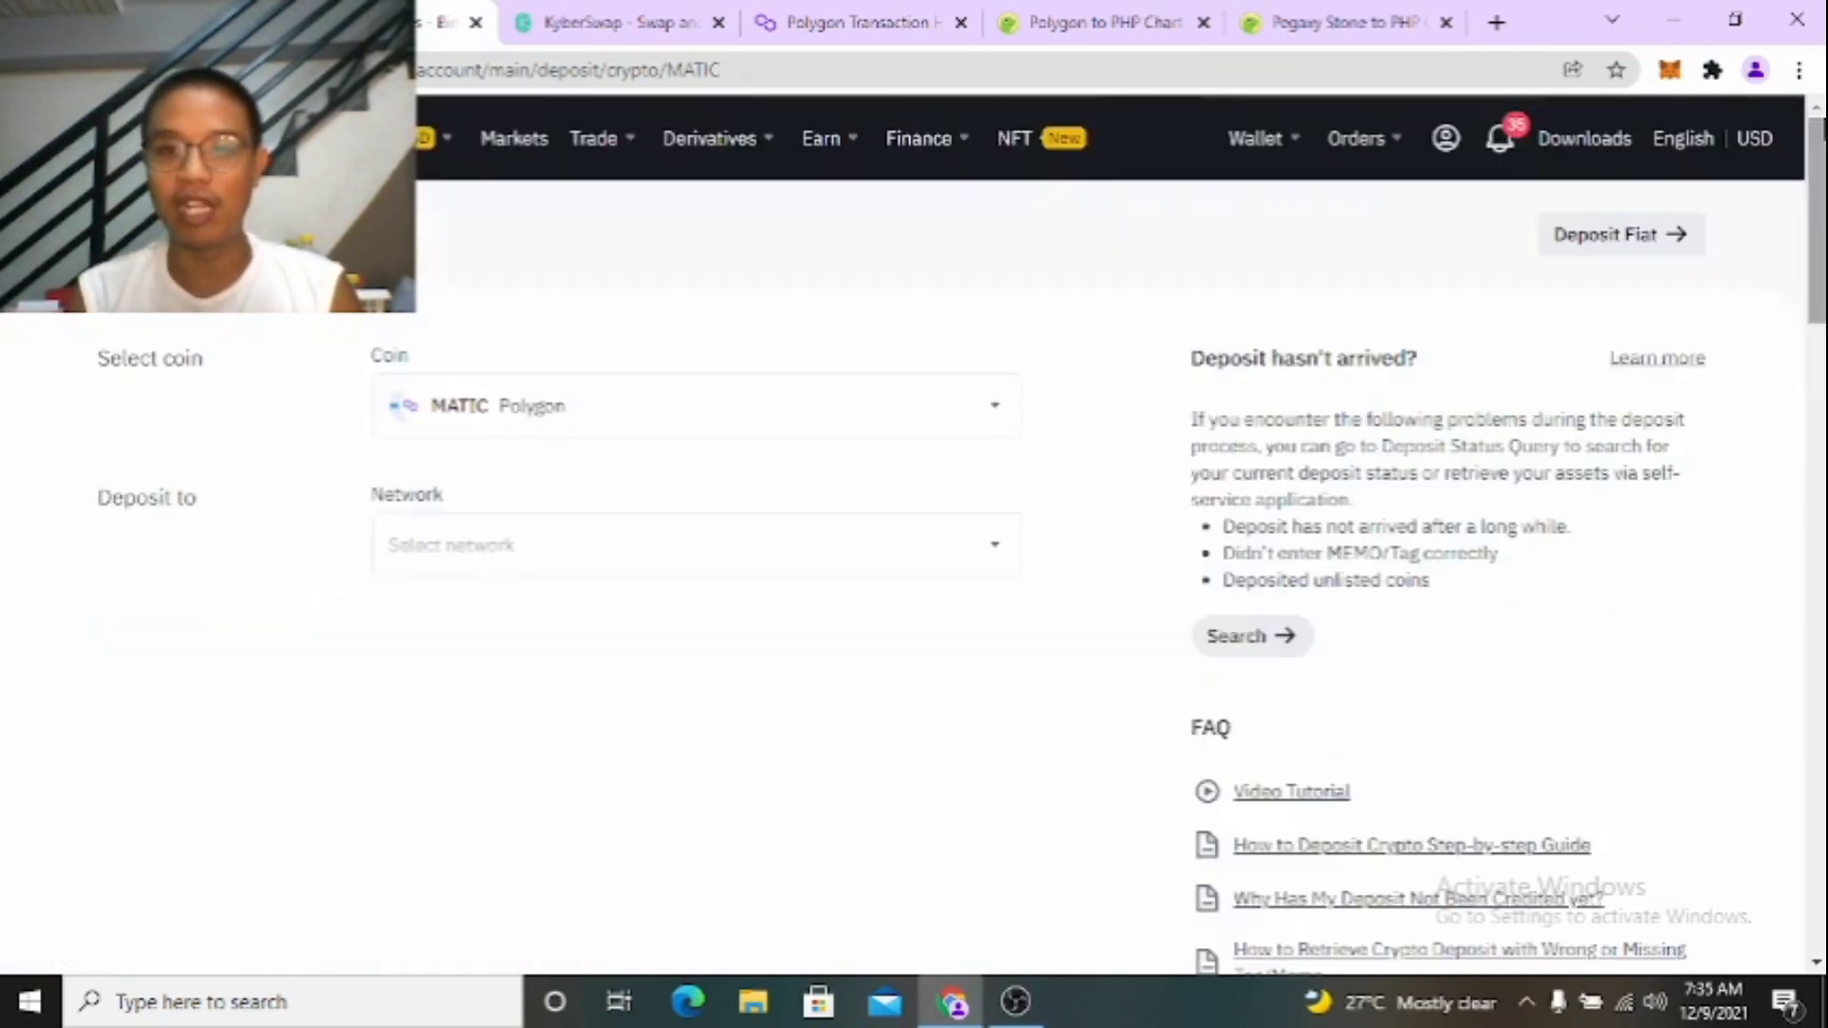